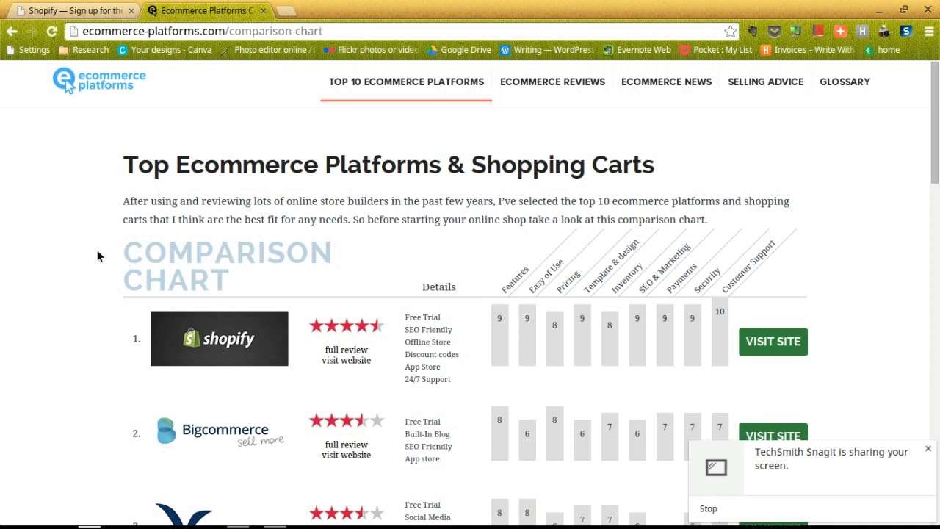
Return to the Shopify tab and load shopify.com in the address bar
{"action": "scroll", "coordinate": [97, 256], "scroll_direction": "down", "scroll_amount": 1}
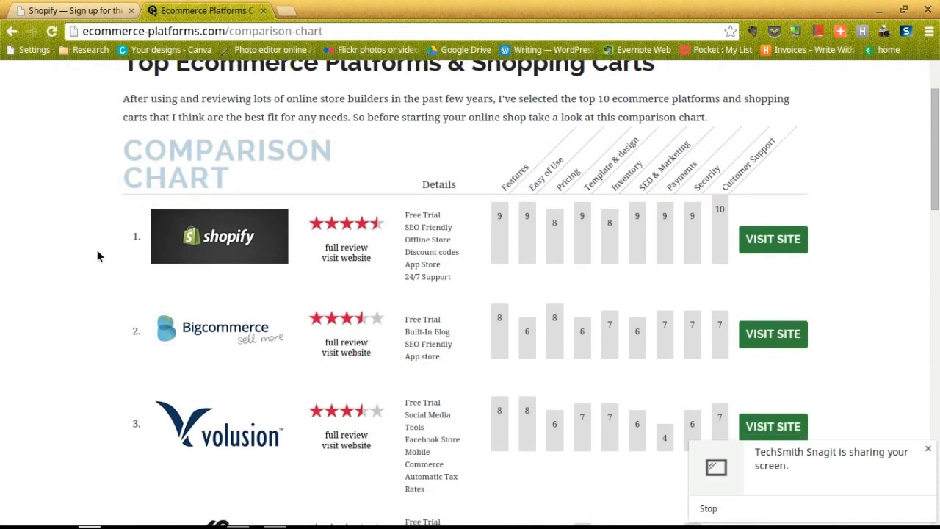
{"action": "scroll", "coordinate": [97, 256], "scroll_direction": "down", "scroll_amount": 1}
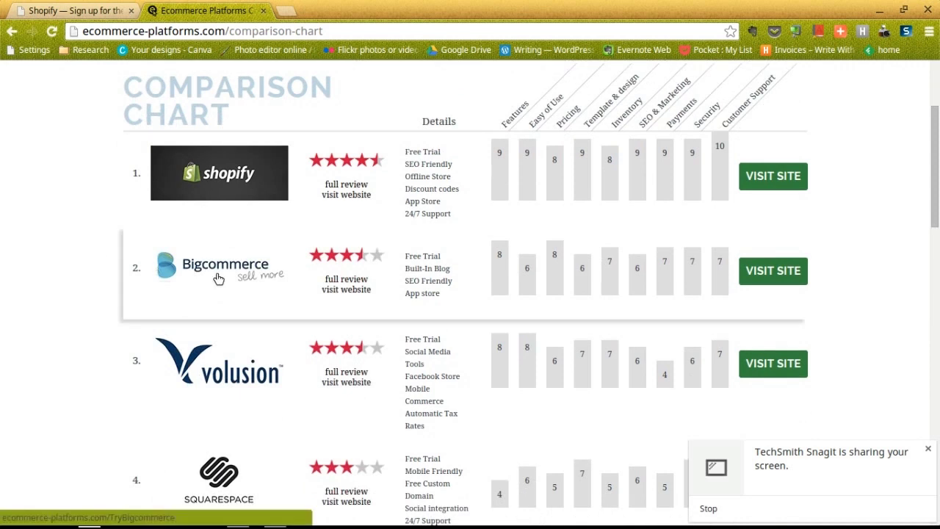
{"action": "scroll", "coordinate": [218, 277], "scroll_direction": "down", "scroll_amount": 3}
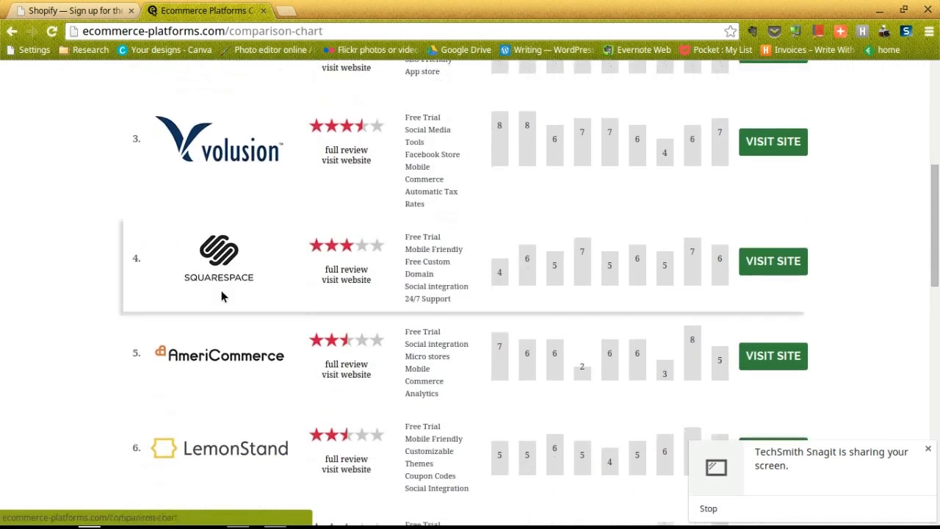
{"action": "scroll", "coordinate": [89, 244], "scroll_direction": "up", "scroll_amount": 4}
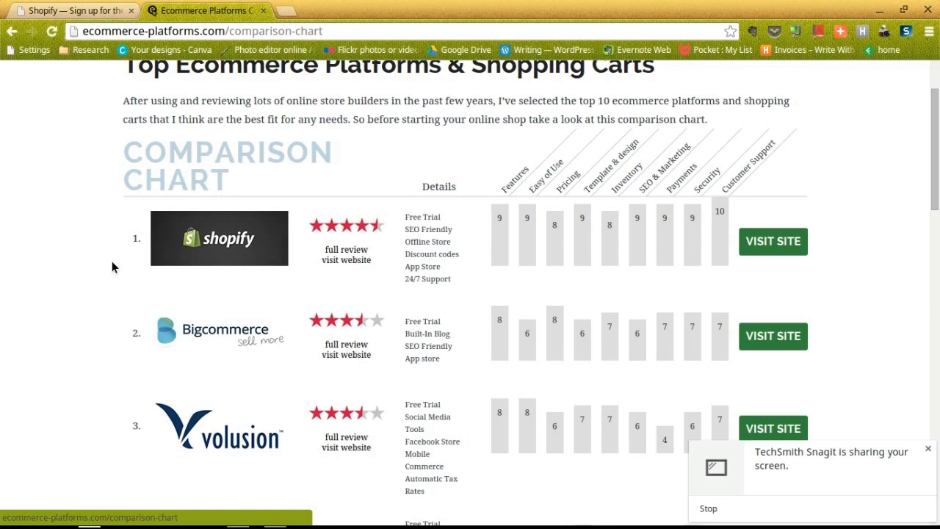
{"action": "left_click", "coordinate": [82, 7]}
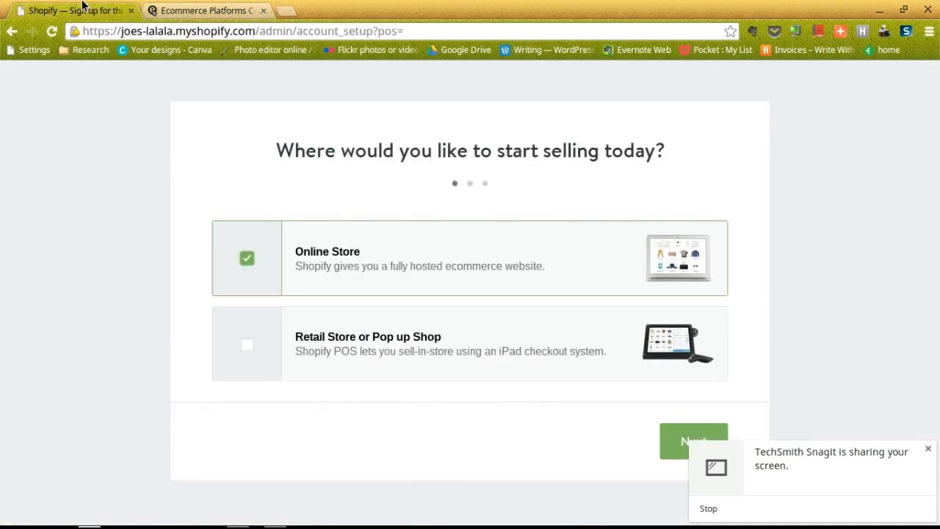
{"action": "left_click", "coordinate": [176, 31]}
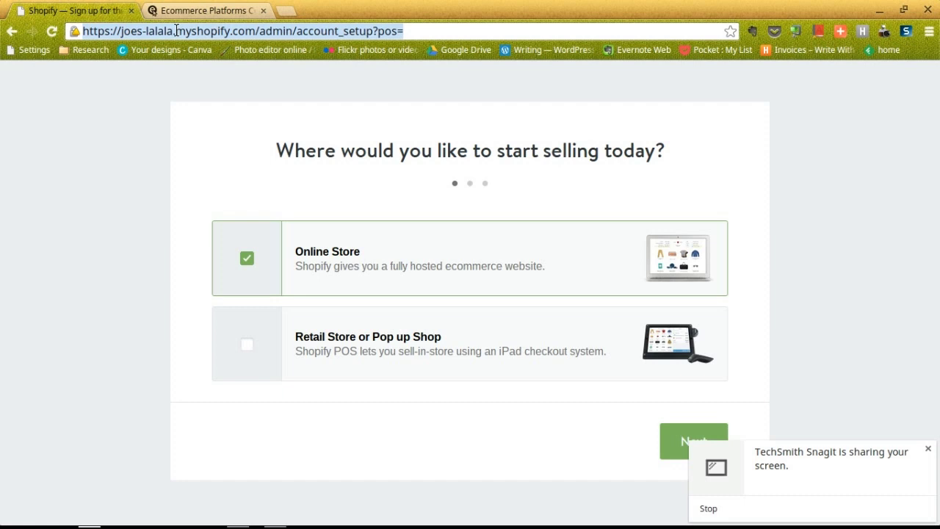
{"action": "type", "text": "shopify.com"}
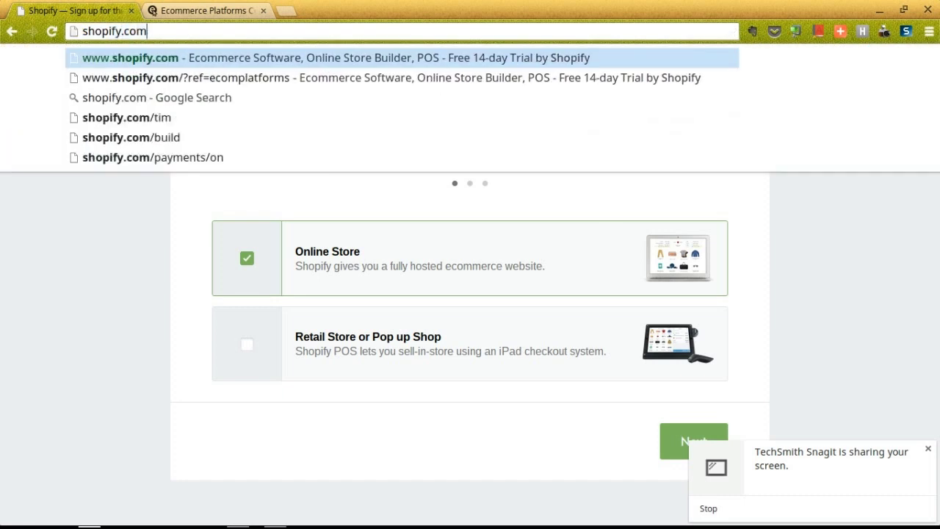
{"action": "key", "text": "Return"}
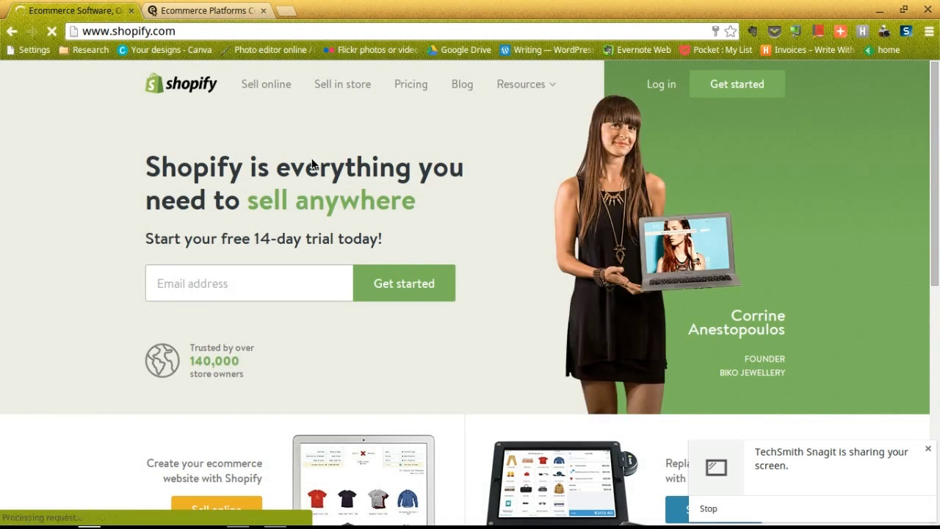
Scroll the Shopify homepage and look over the Resources menu
{"action": "scroll", "coordinate": [312, 158], "scroll_direction": "down", "scroll_amount": 1}
{"action": "scroll", "coordinate": [312, 158], "scroll_direction": "down", "scroll_amount": 2}
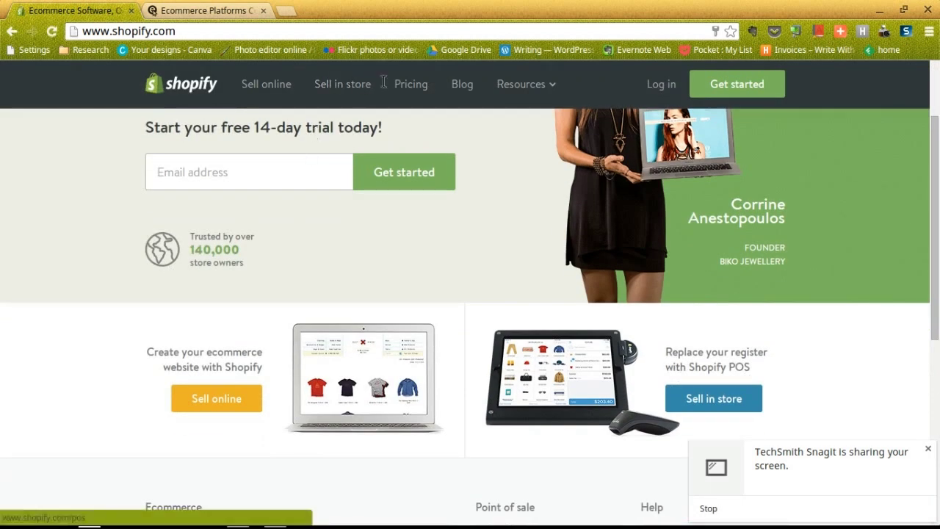
{"action": "mouse_move", "coordinate": [529, 85]}
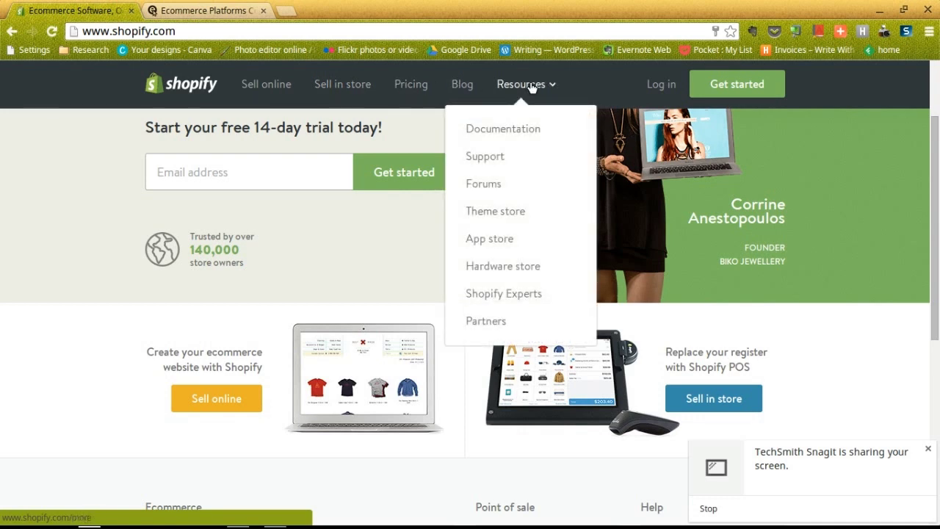
{"action": "scroll", "coordinate": [193, 180], "scroll_direction": "up", "scroll_amount": 2}
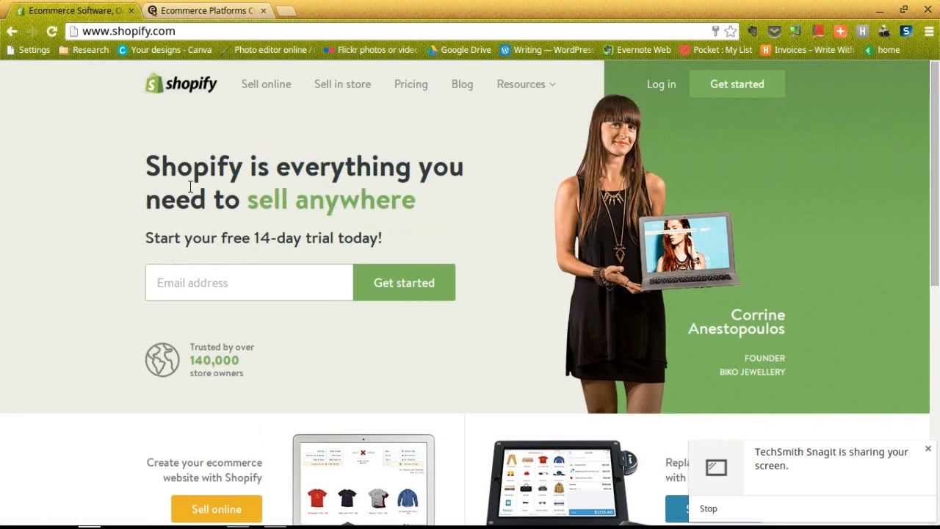
Copy the test e-mail from the notes into the Email field and start the free trial
{"action": "left_click", "coordinate": [221, 282]}
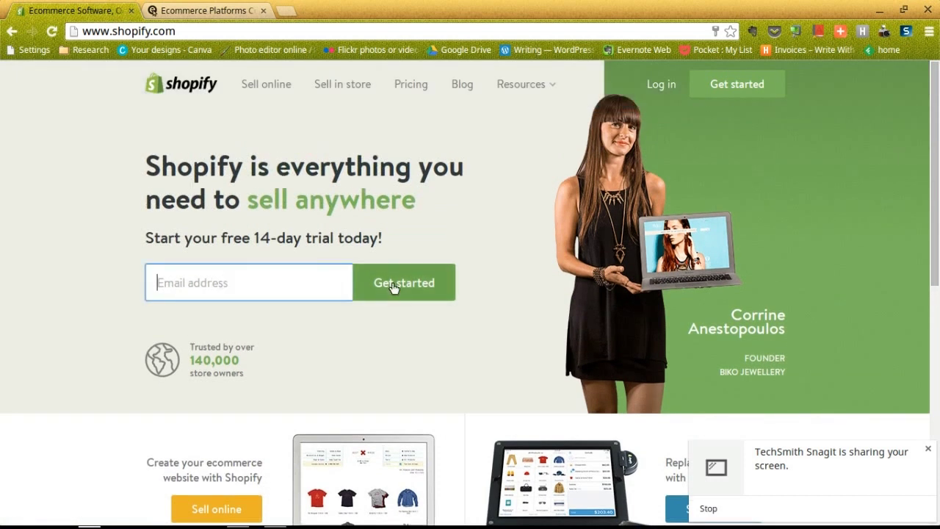
{"action": "key", "text": "alt+Tab"}
{"action": "left_click_drag", "start_coordinate": [364, 175], "coordinate": [219, 169]}
{"action": "key", "text": "ctrl+c"}
{"action": "key", "text": "alt+Tab"}
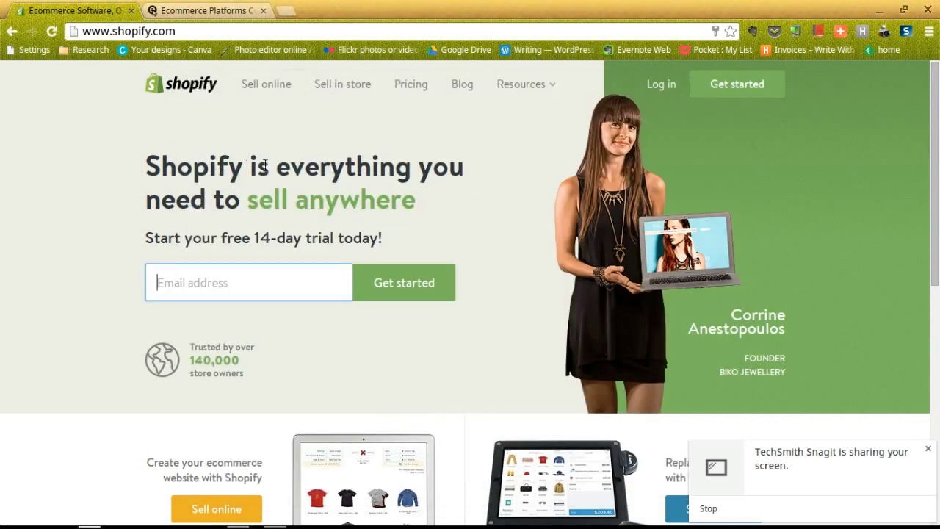
{"action": "key", "text": "ctrl+v"}
{"action": "left_click", "coordinate": [401, 283]}
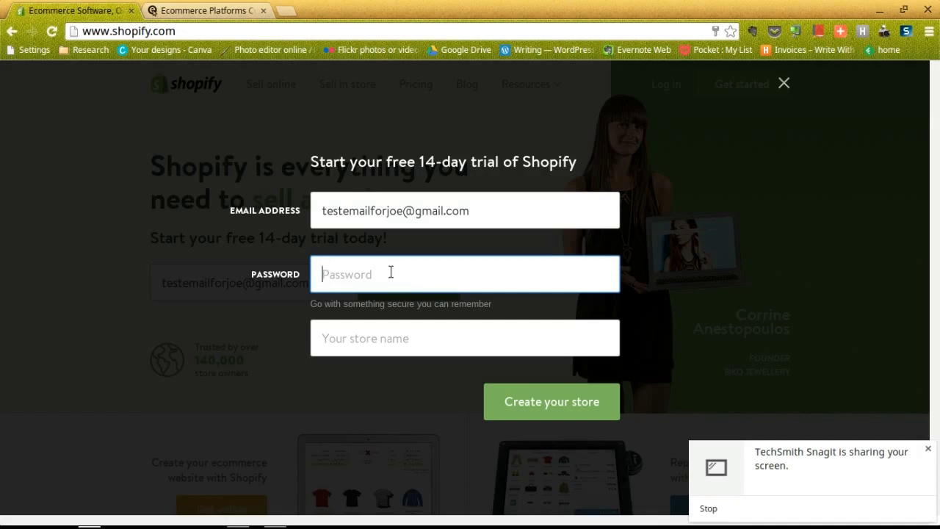
Enter the account password and a store name, then submit the sign-up
{"action": "type", "text": "testpass"}
{"action": "left_click", "coordinate": [373, 343]}
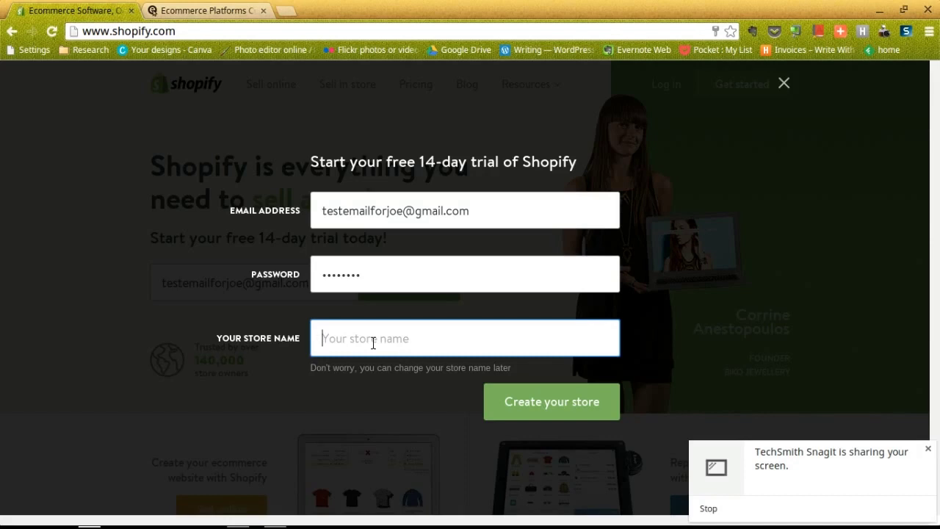
{"action": "type", "text": "Joe's "}
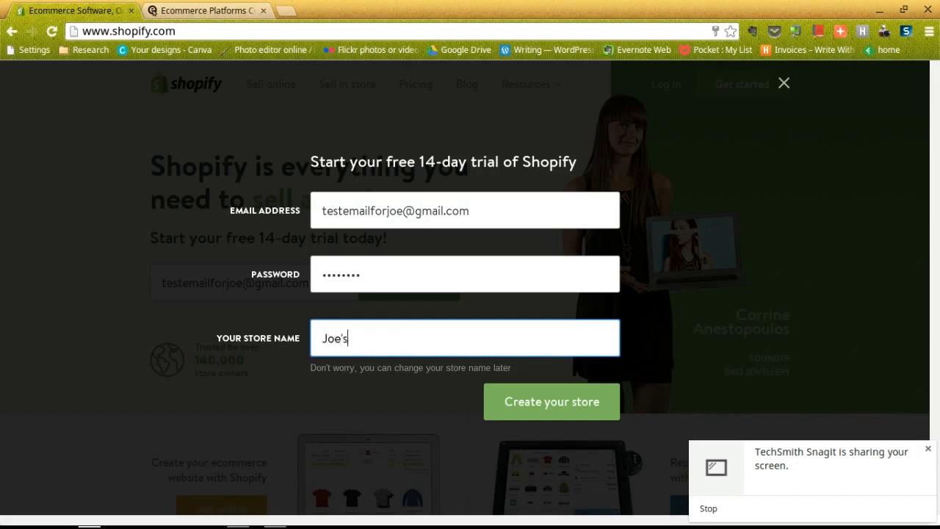
{"action": "type", "text": "Store"}
{"action": "left_click", "coordinate": [532, 402]}
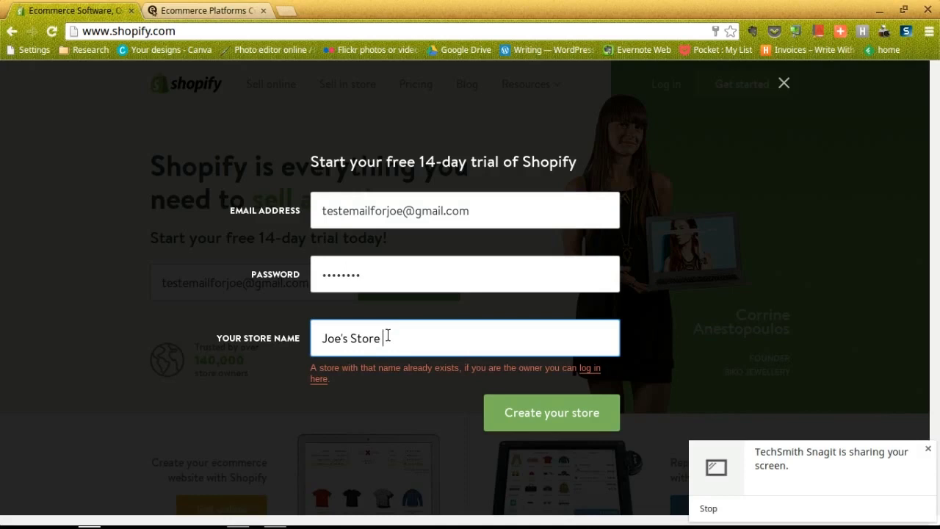
Fix the taken store name by adding 'Awesome', then replacing it with 'Cool'
{"action": "left_click", "coordinate": [350, 337]}
{"action": "type", "text": "Awesome"}
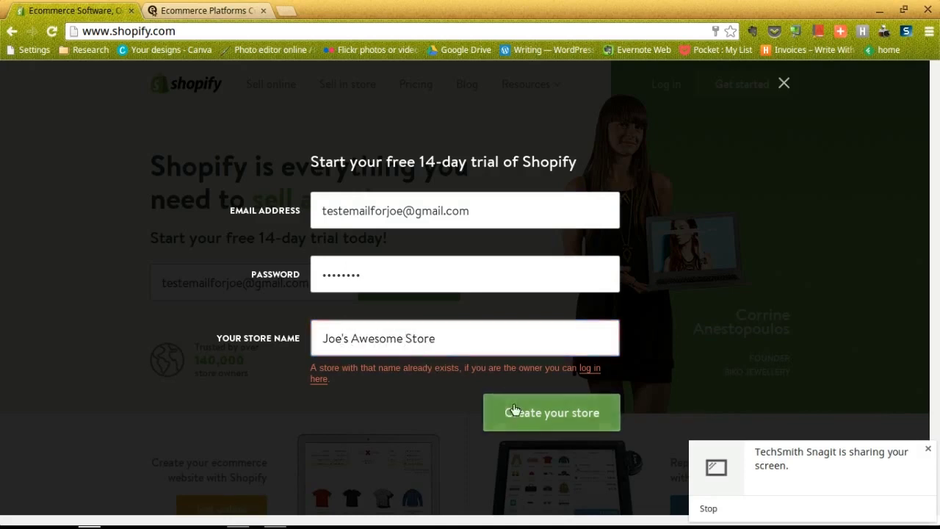
{"action": "double_click", "coordinate": [380, 338]}
{"action": "type", "text": "Cool"}
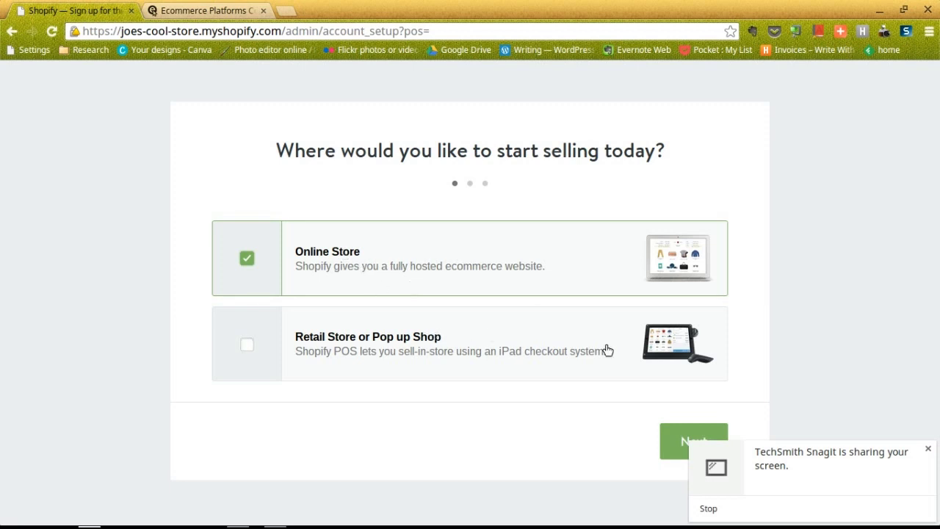
On the store address step, enter the owner's first name, last name and street address
{"action": "left_click", "coordinate": [671, 439]}
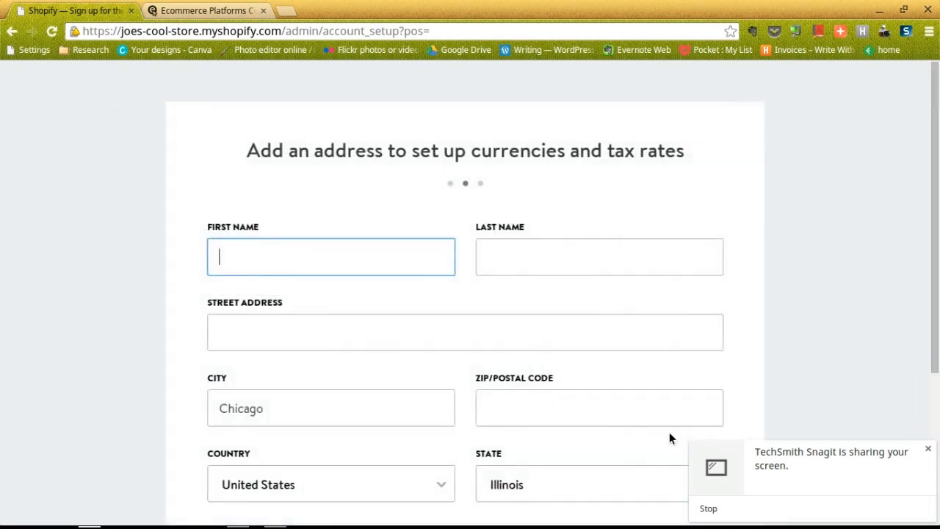
{"action": "scroll", "coordinate": [624, 341], "scroll_direction": "down", "scroll_amount": 1}
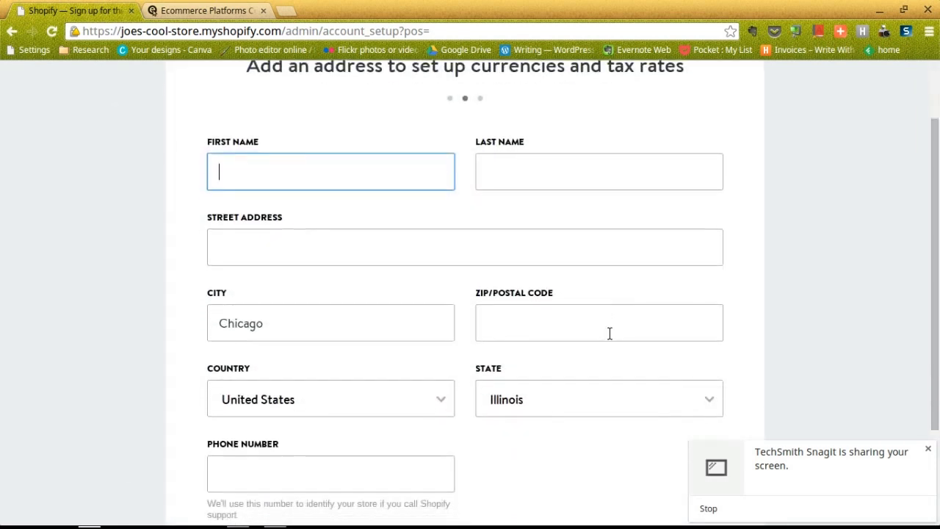
{"action": "scroll", "coordinate": [610, 334], "scroll_direction": "down", "scroll_amount": 1}
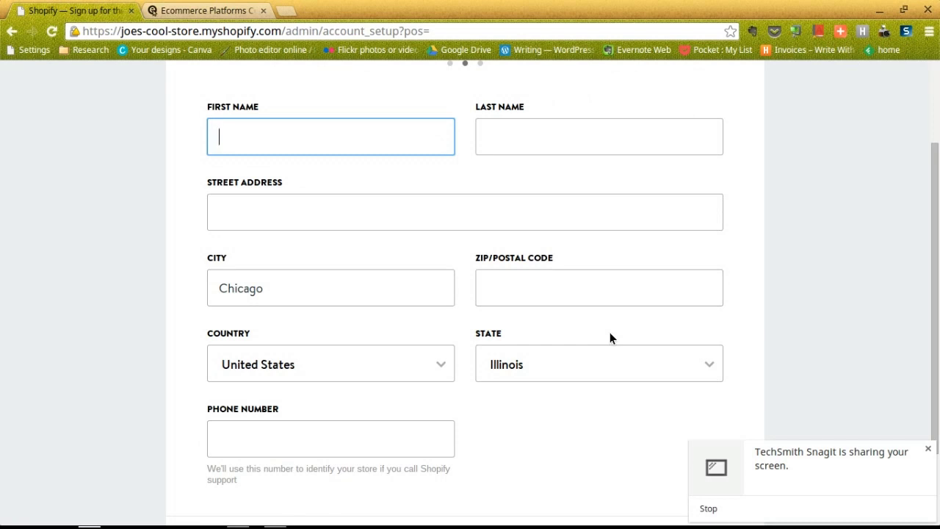
{"action": "type", "text": "Joe"}
{"action": "key", "text": "Tab"}
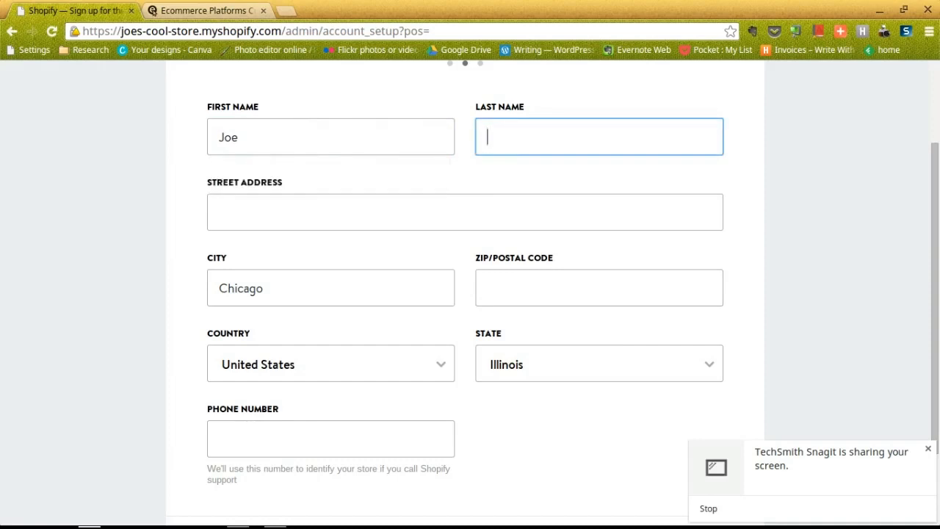
{"action": "type", "text": "W"}
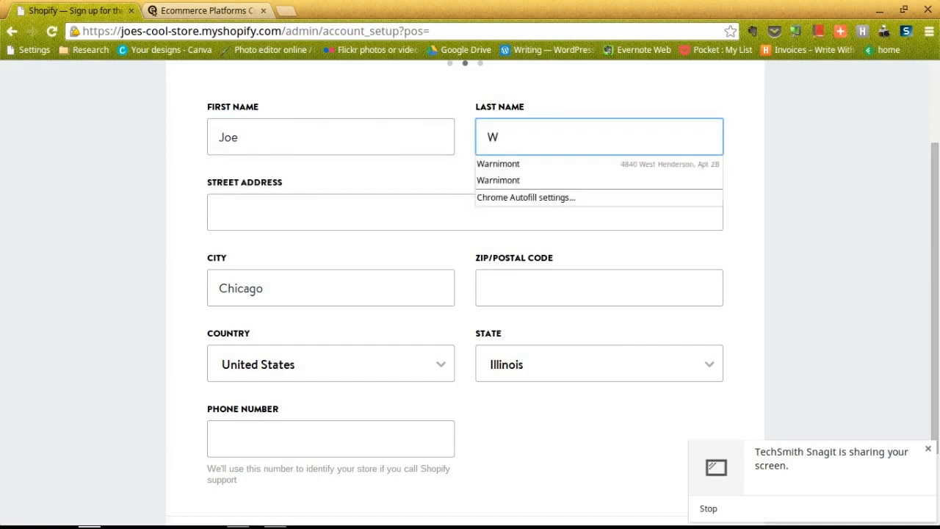
{"action": "key", "text": "Tab"}
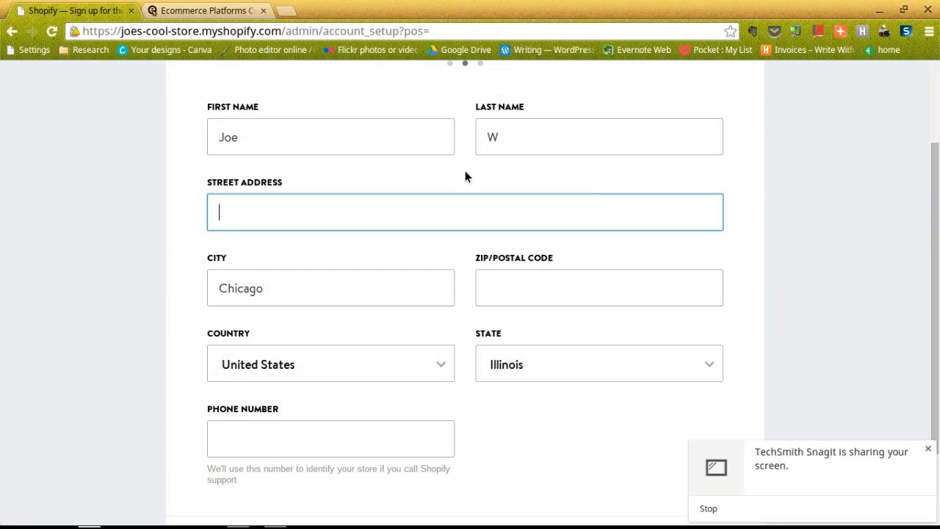
{"action": "type", "text": "123 Main Stereet"}
{"action": "key", "text": "Tab"}
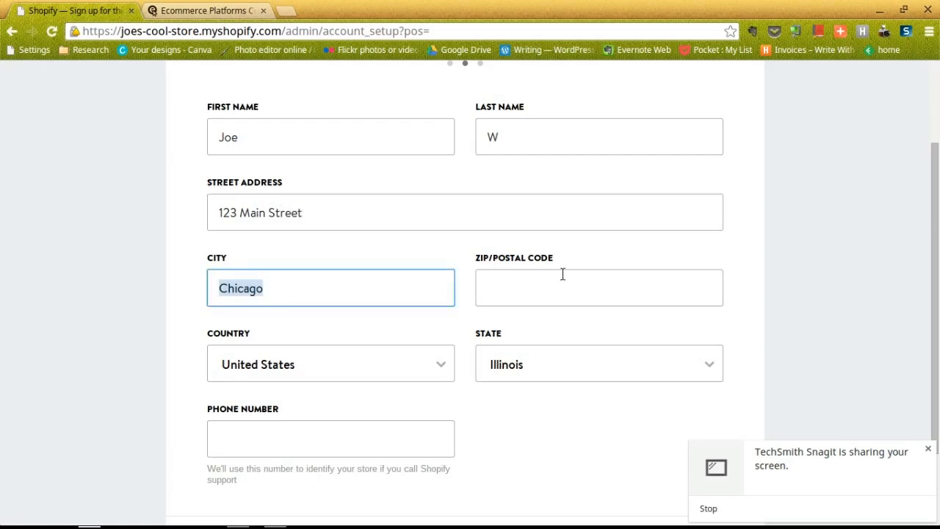
Fill in the ZIP code and phone number, then advance to the next setup step
{"action": "left_click", "coordinate": [562, 274]}
{"action": "type", "text": "606"}
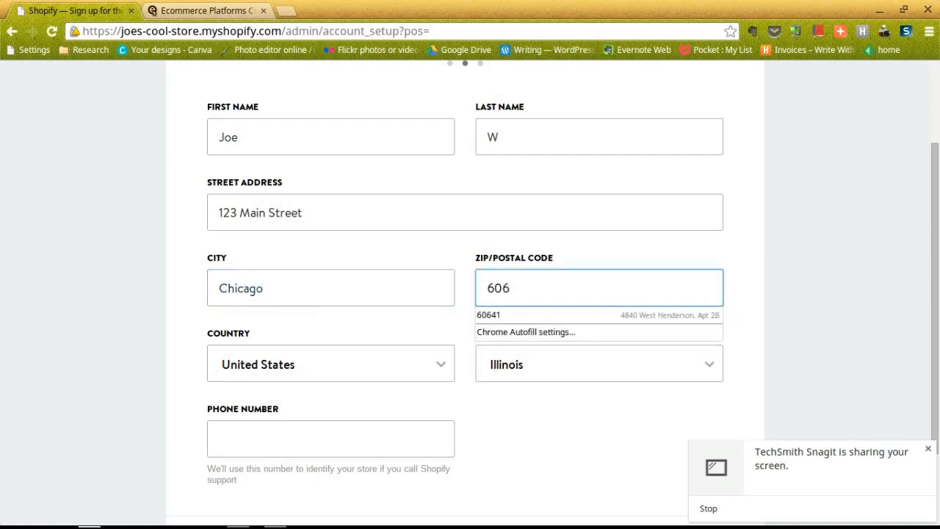
{"action": "type", "text": "41"}
{"action": "scroll", "coordinate": [309, 348], "scroll_direction": "down", "scroll_amount": 1}
{"action": "left_click", "coordinate": [295, 398]}
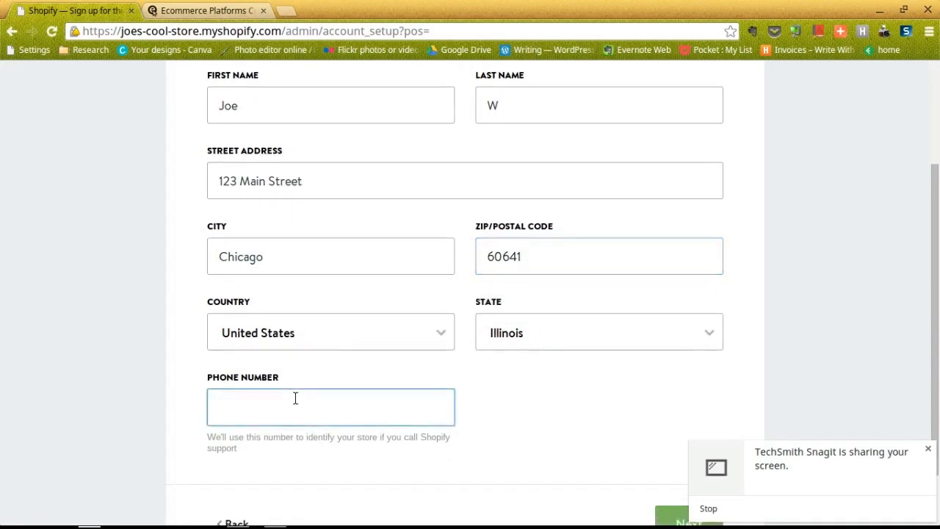
{"action": "type", "text": "1231231234"}
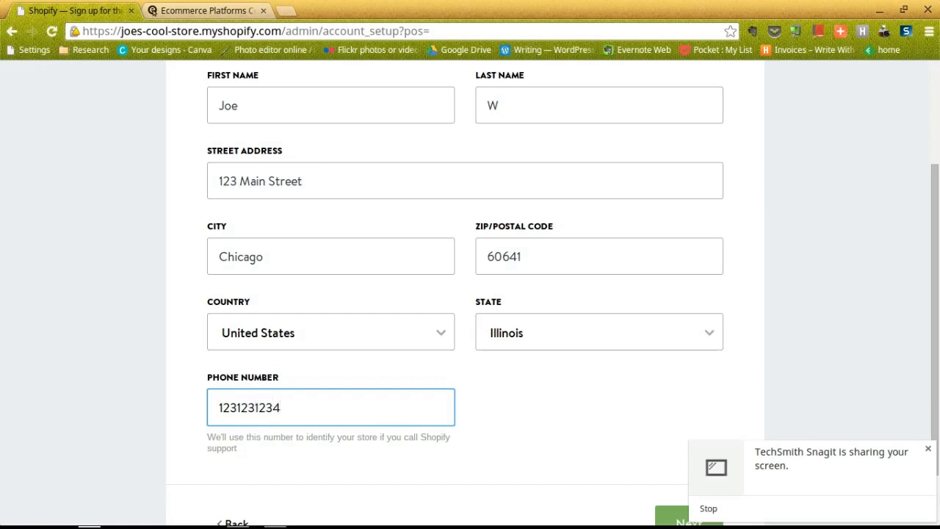
{"action": "scroll", "coordinate": [171, 361], "scroll_direction": "down", "scroll_amount": 1}
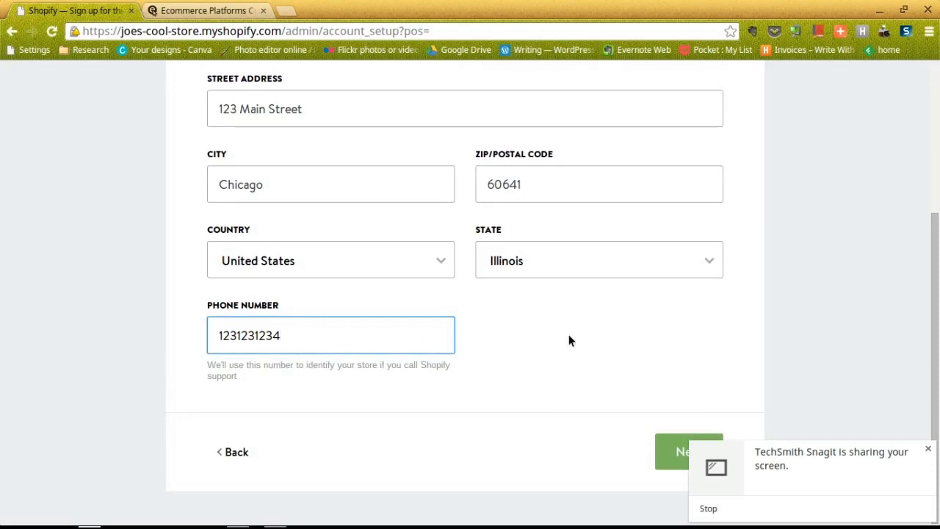
{"action": "scroll", "coordinate": [497, 328], "scroll_direction": "up", "scroll_amount": 3}
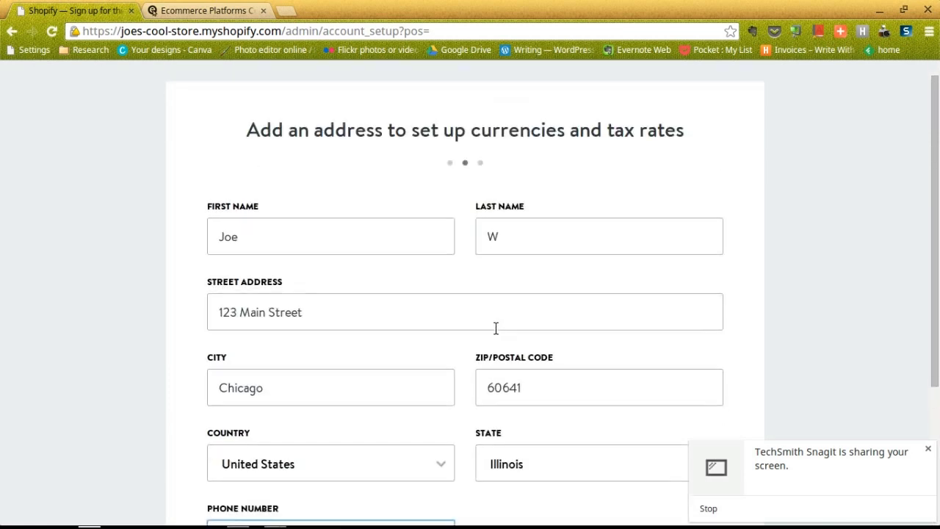
{"action": "scroll", "coordinate": [495, 331], "scroll_direction": "down", "scroll_amount": 3}
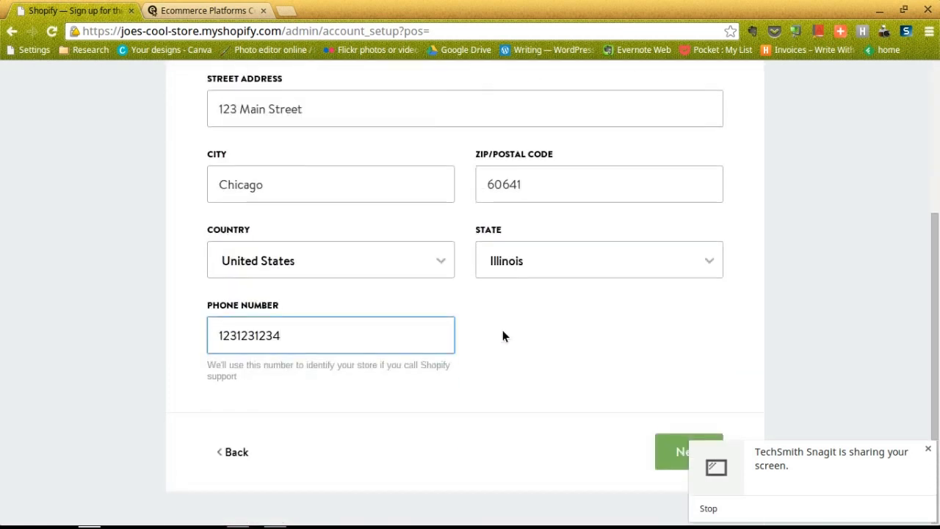
{"action": "scroll", "coordinate": [636, 380], "scroll_direction": "up", "scroll_amount": 3}
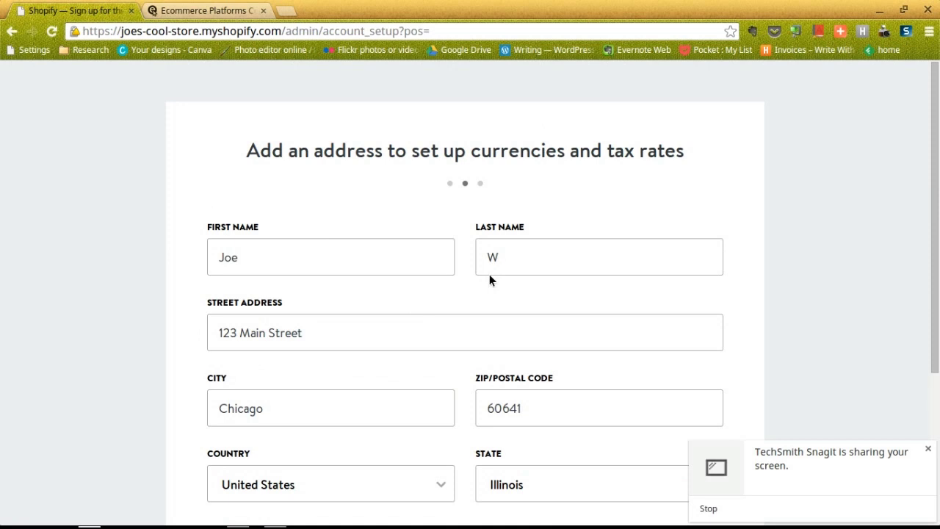
{"action": "scroll", "coordinate": [490, 274], "scroll_direction": "down", "scroll_amount": 3}
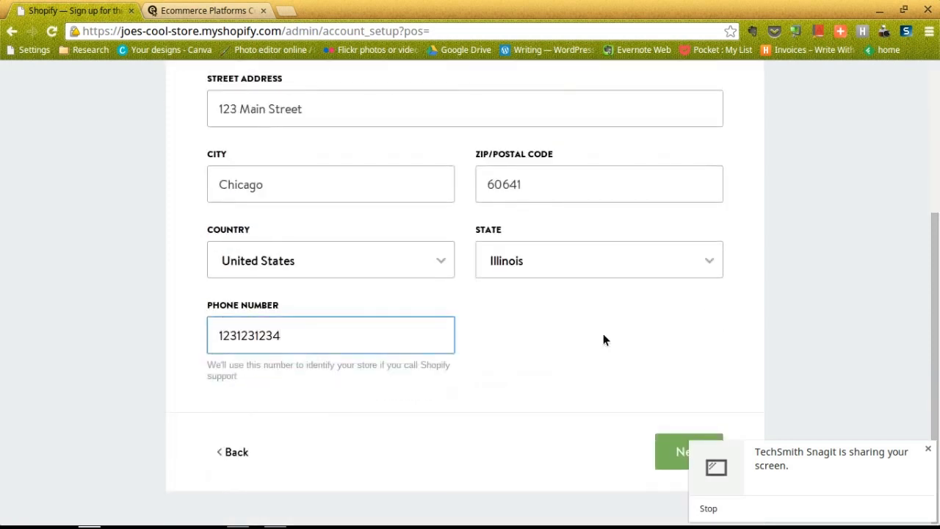
{"action": "left_click", "coordinate": [663, 444]}
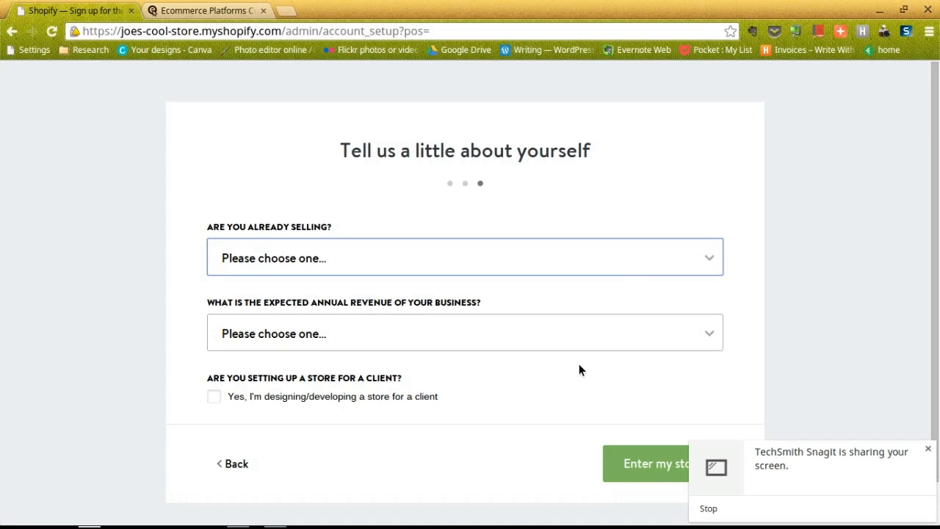
Choose 'I'm just playing around' and '$0 to $250,000' revenue, then enter the store
{"action": "left_click", "coordinate": [633, 253]}
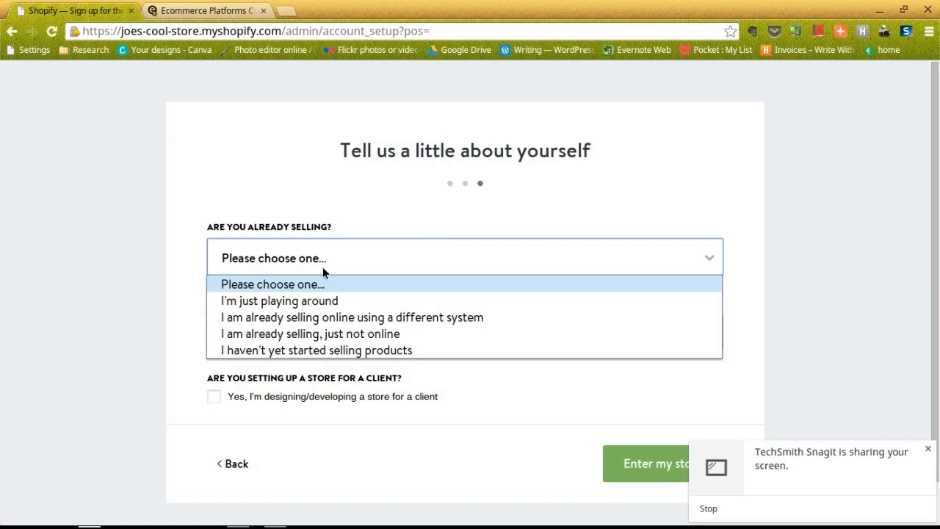
{"action": "left_click", "coordinate": [284, 307]}
{"action": "left_click", "coordinate": [699, 254]}
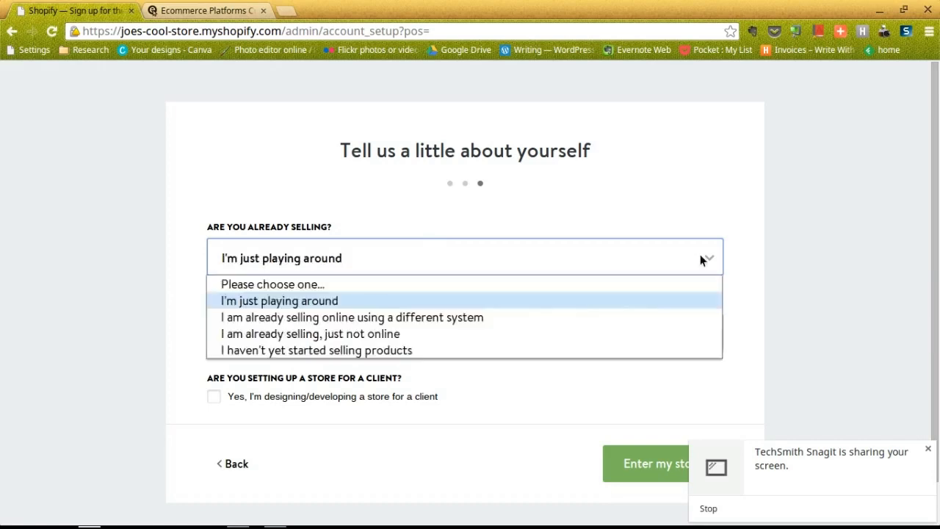
{"action": "left_click", "coordinate": [498, 304]}
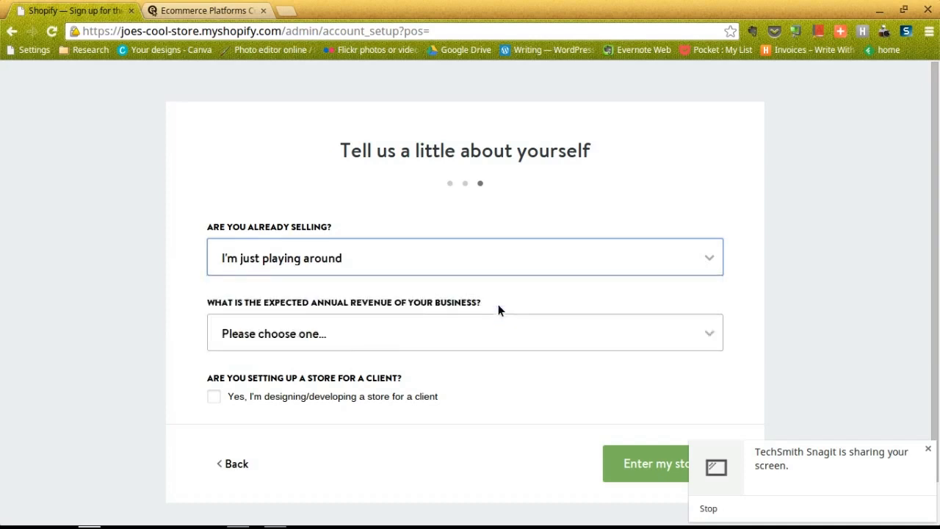
{"action": "left_click", "coordinate": [349, 338]}
{"action": "left_click", "coordinate": [348, 338]}
{"action": "scroll", "coordinate": [353, 323], "scroll_direction": "down", "scroll_amount": 1}
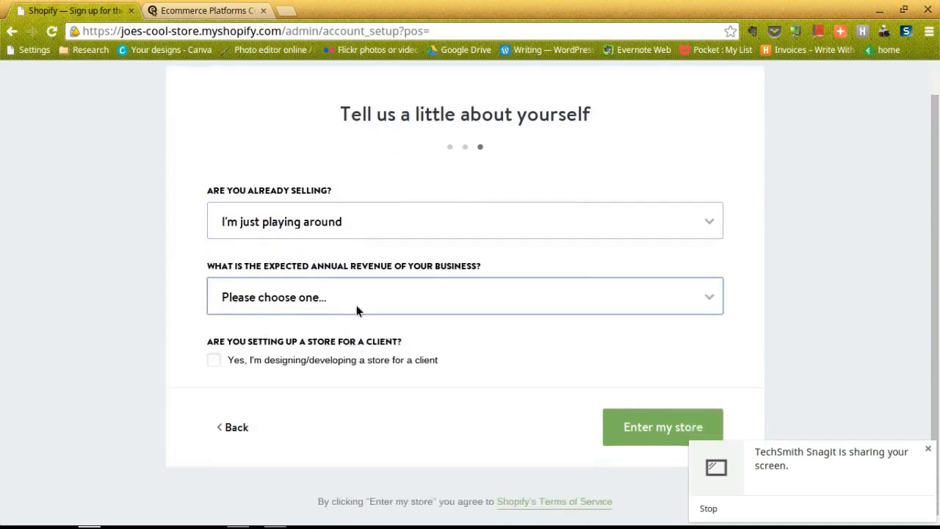
{"action": "left_click", "coordinate": [360, 305]}
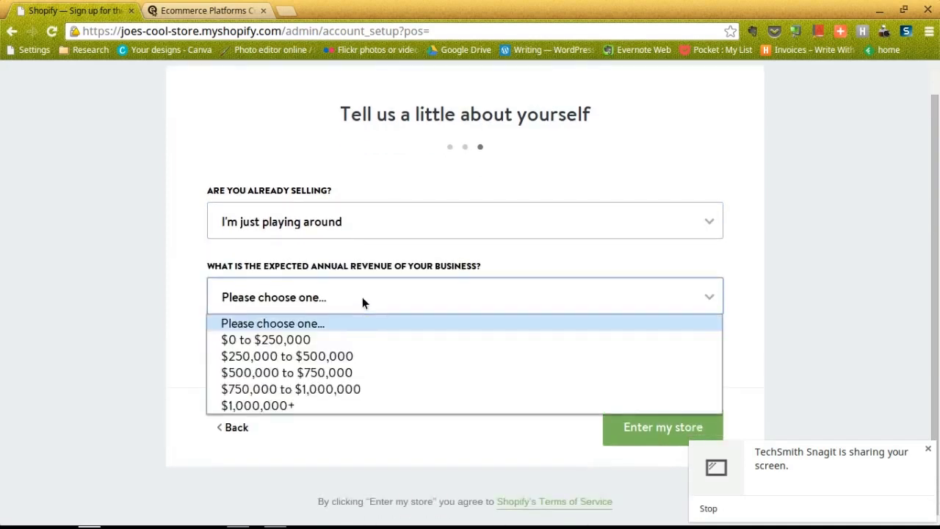
{"action": "left_click", "coordinate": [338, 337]}
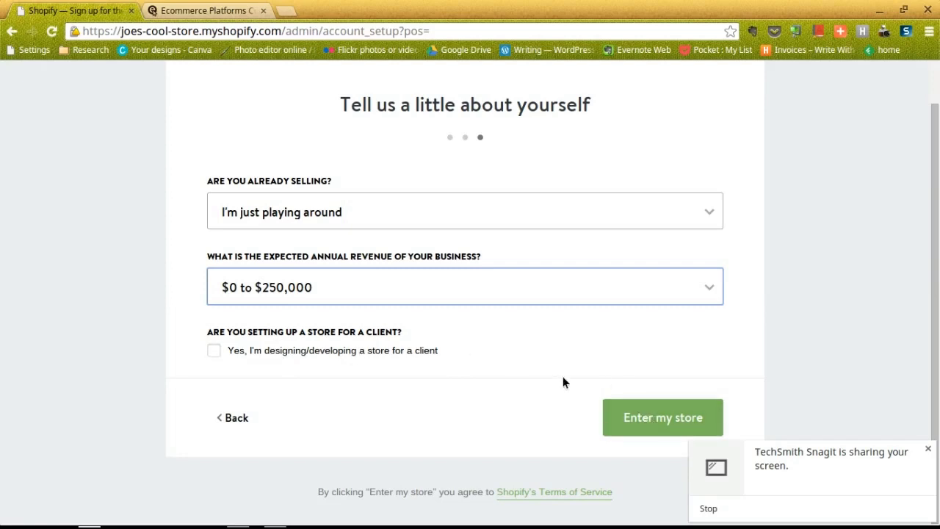
{"action": "left_click", "coordinate": [621, 417]}
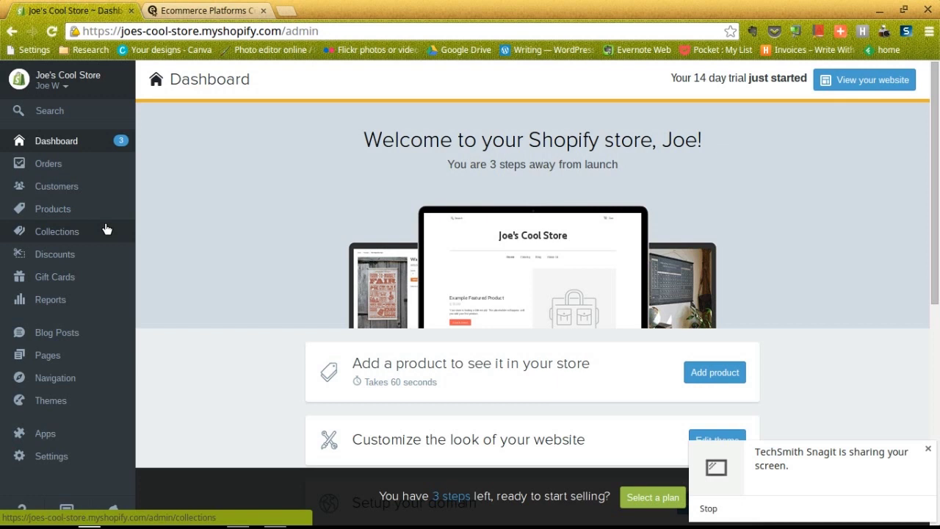
Scroll through the dashboard's setup cards to review the remaining launch steps
{"action": "scroll", "coordinate": [343, 286], "scroll_direction": "down", "scroll_amount": 3}
{"action": "scroll", "coordinate": [343, 283], "scroll_direction": "down", "scroll_amount": 2}
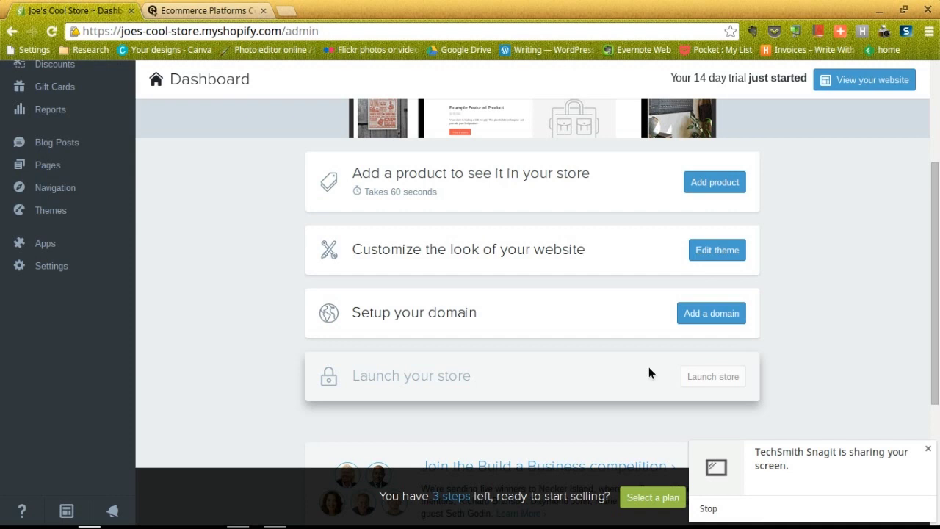
{"action": "scroll", "coordinate": [641, 296], "scroll_direction": "up", "scroll_amount": 2}
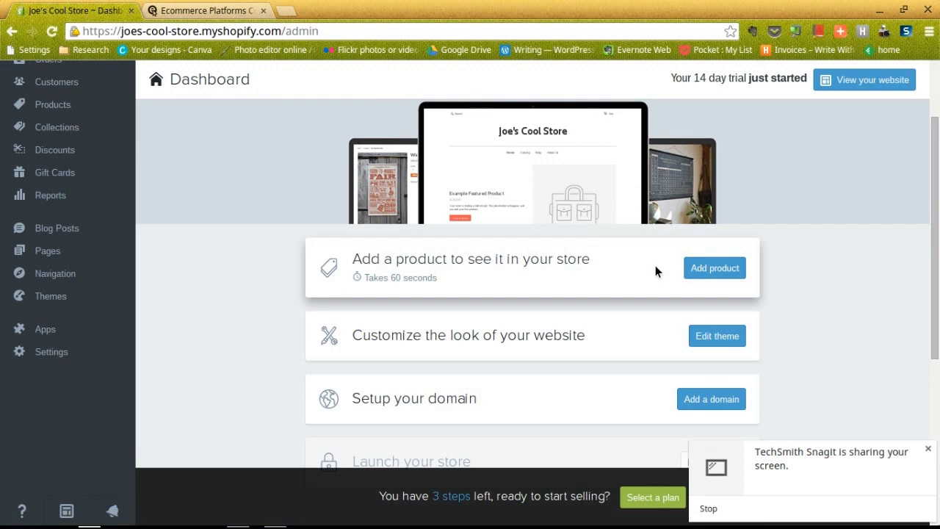
Add a product titled 'HP Chromebook 14' and paste its description from the text editor
{"action": "left_click", "coordinate": [715, 268]}
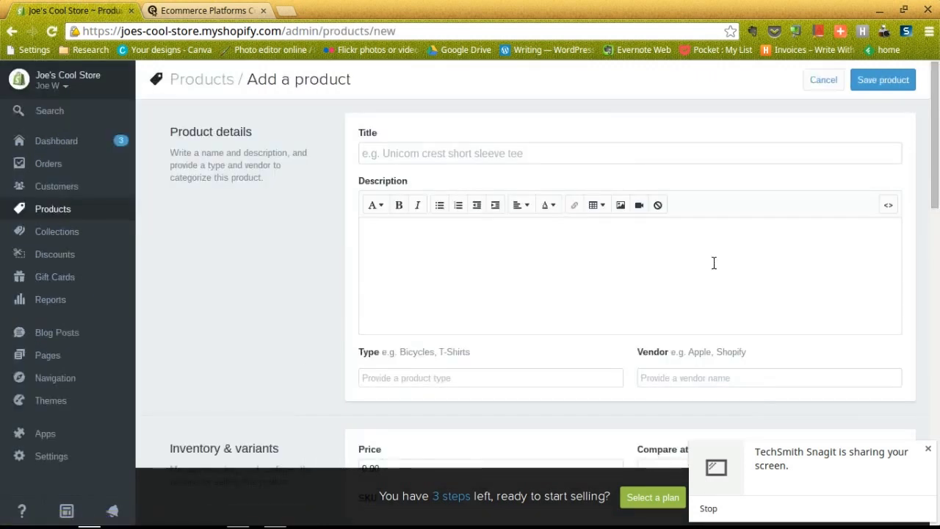
{"action": "left_click", "coordinate": [438, 155]}
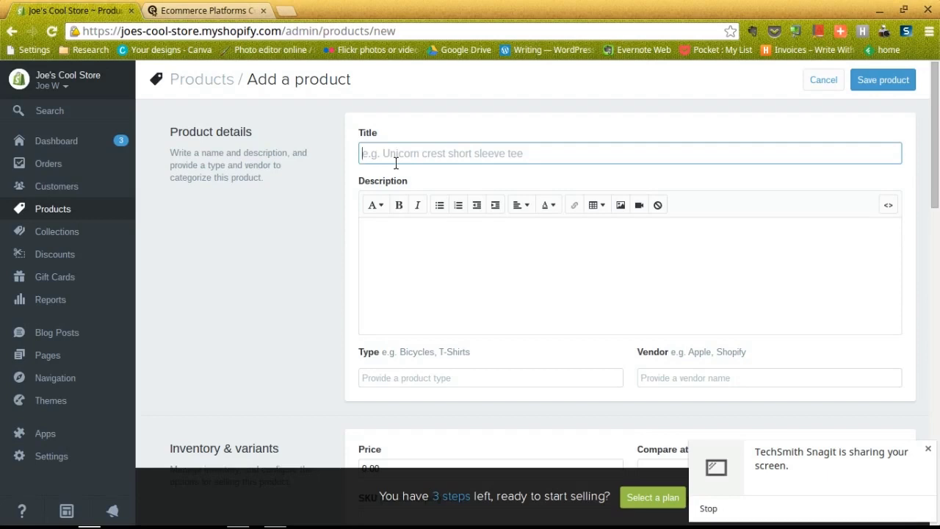
{"action": "type", "text": "HP C"}
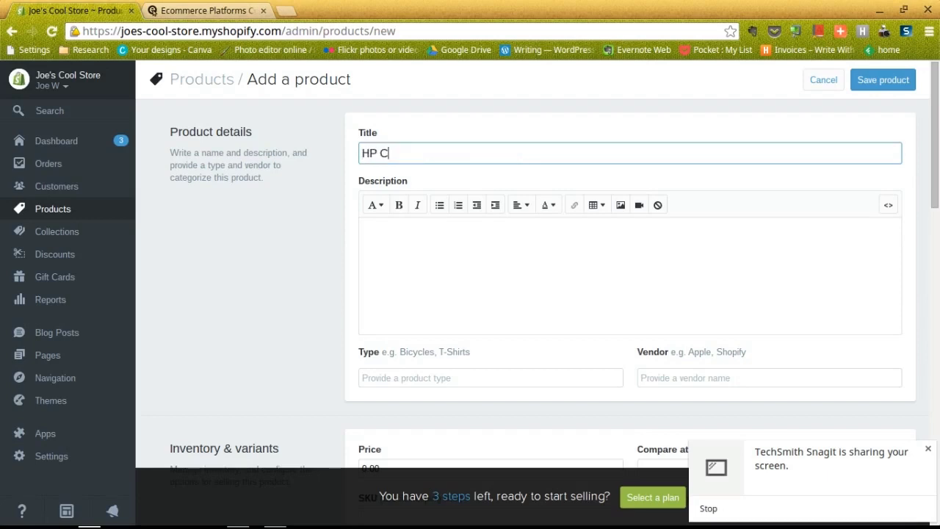
{"action": "type", "text": "hromebook 14"}
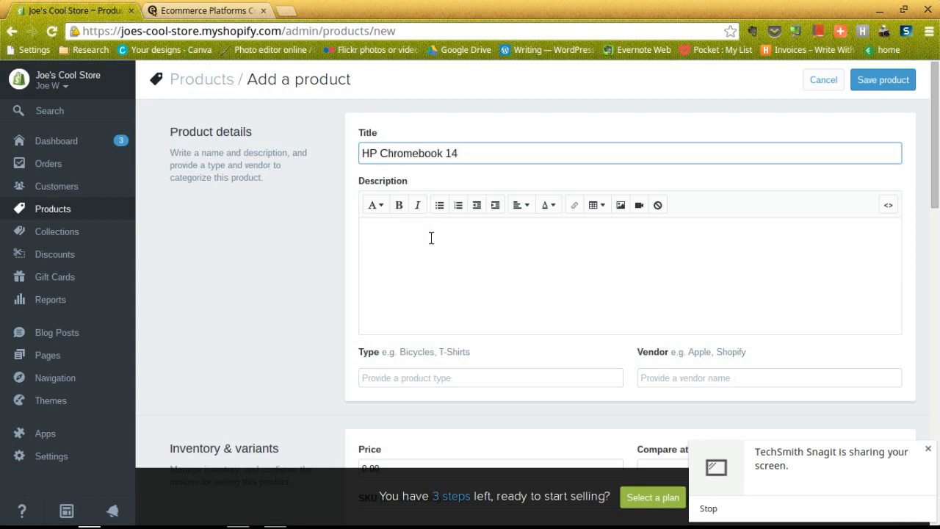
{"action": "left_click", "coordinate": [431, 237]}
{"action": "key", "text": "alt+Tab"}
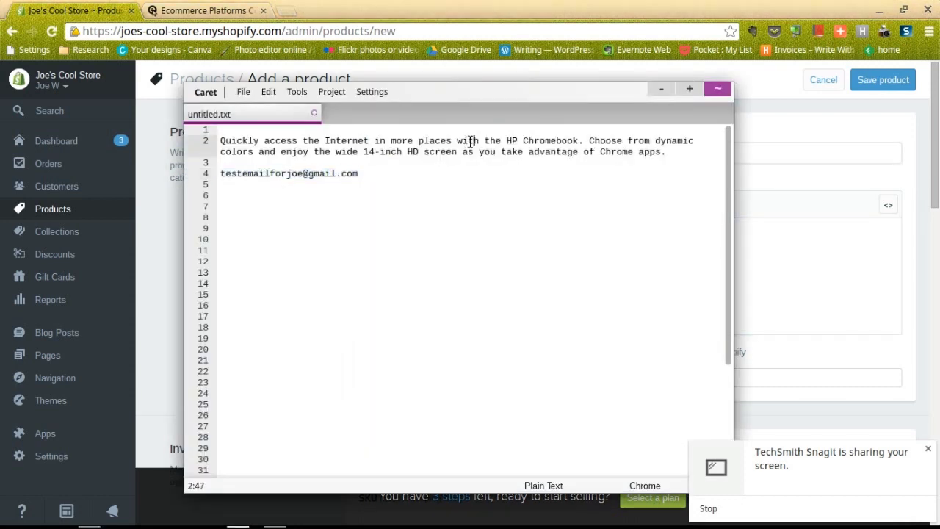
{"action": "triple_click", "coordinate": [470, 140]}
{"action": "key", "text": "ctrl+c"}
{"action": "key", "text": "alt+Tab"}
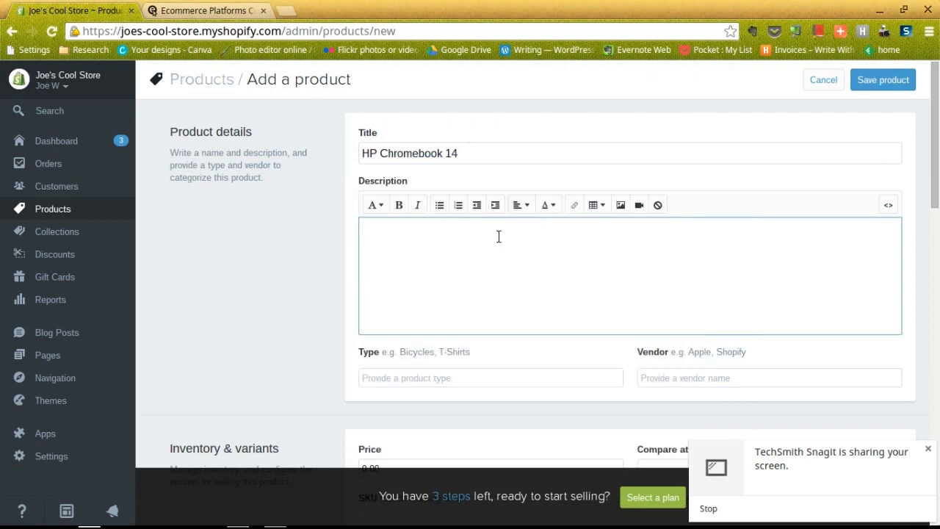
{"action": "key", "text": "ctrl+v"}
{"action": "scroll", "coordinate": [322, 221], "scroll_direction": "down", "scroll_amount": 2}
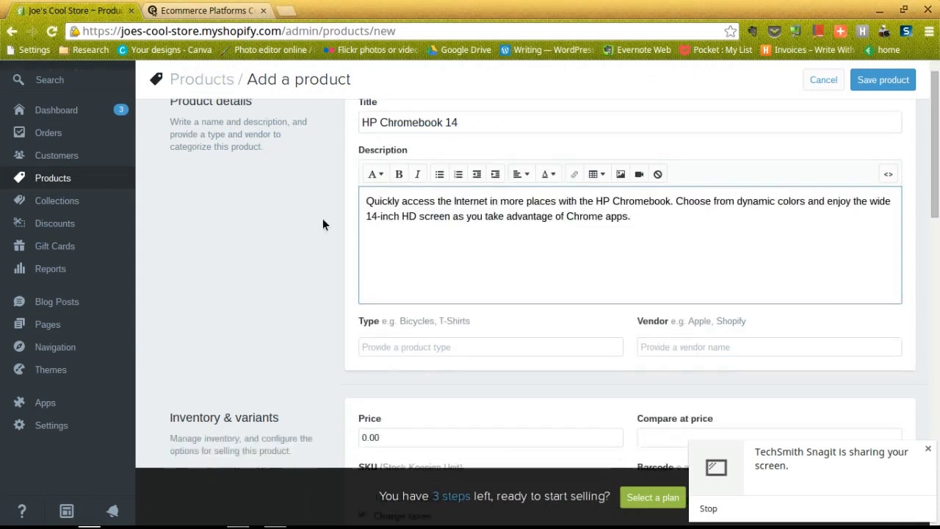
{"action": "scroll", "coordinate": [323, 221], "scroll_direction": "up", "scroll_amount": 1}
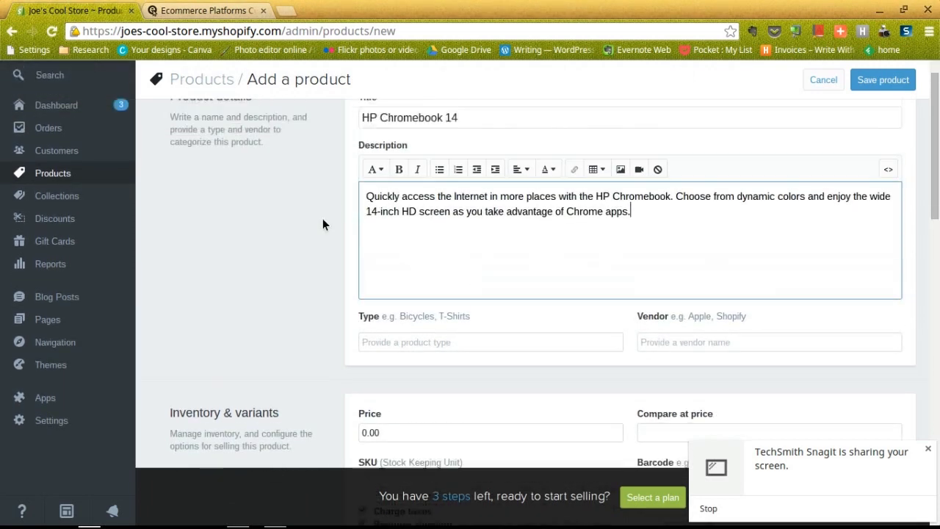
Set the product's vendor to HP and its type to Computers
{"action": "left_click", "coordinate": [413, 341]}
{"action": "left_click", "coordinate": [664, 347]}
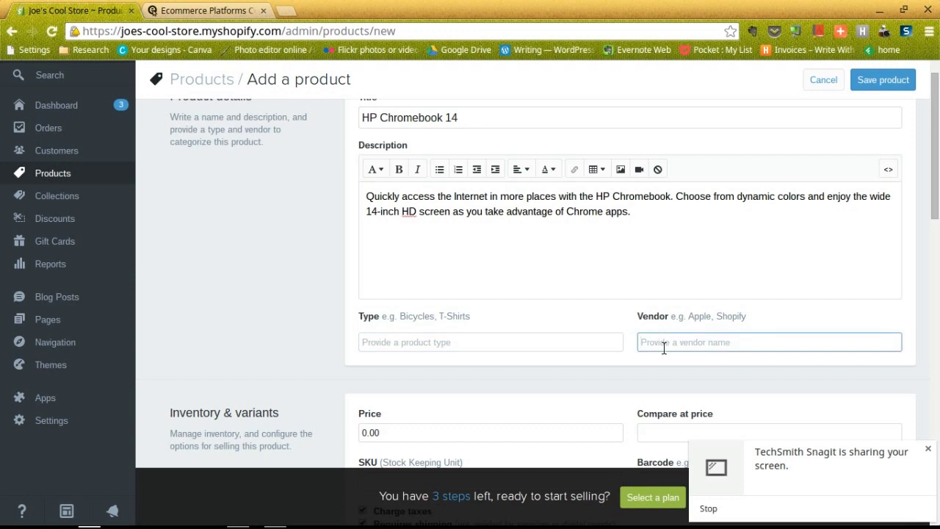
{"action": "type", "text": "HP"}
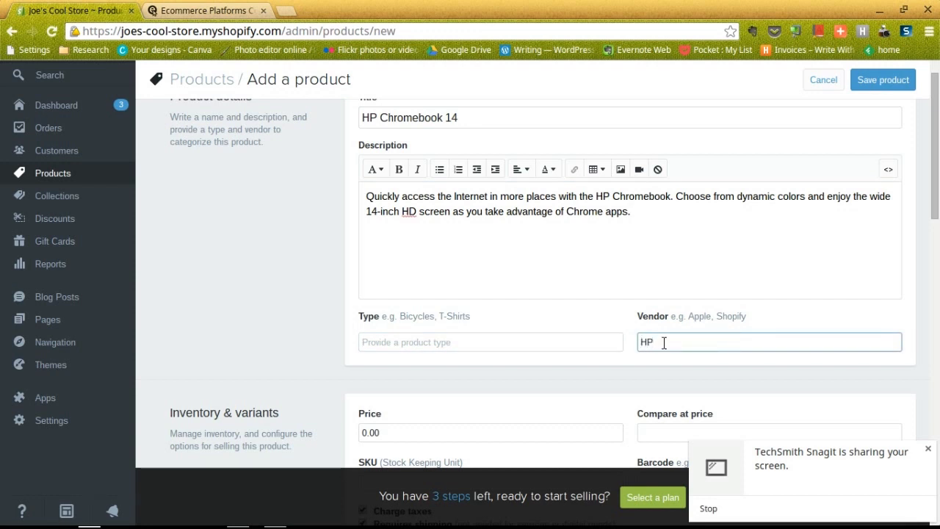
{"action": "left_click", "coordinate": [483, 338]}
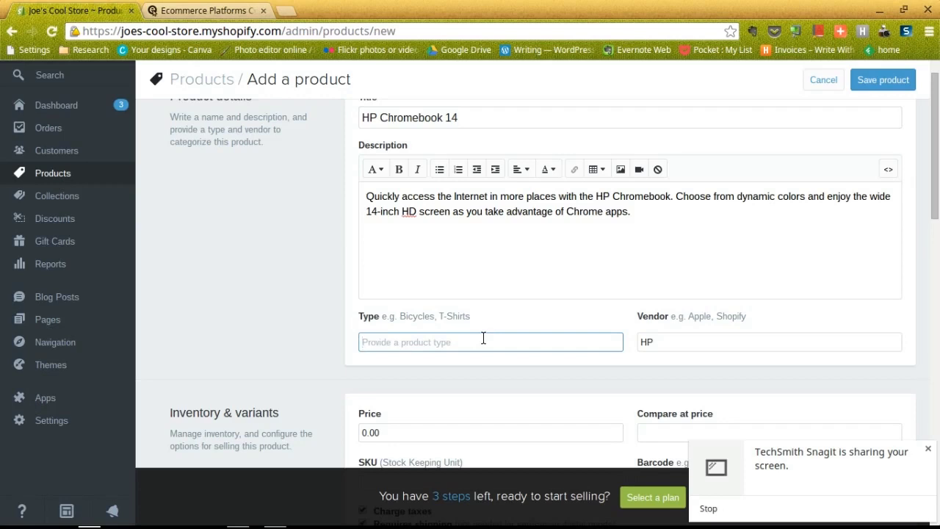
{"action": "type", "text": "Computers"}
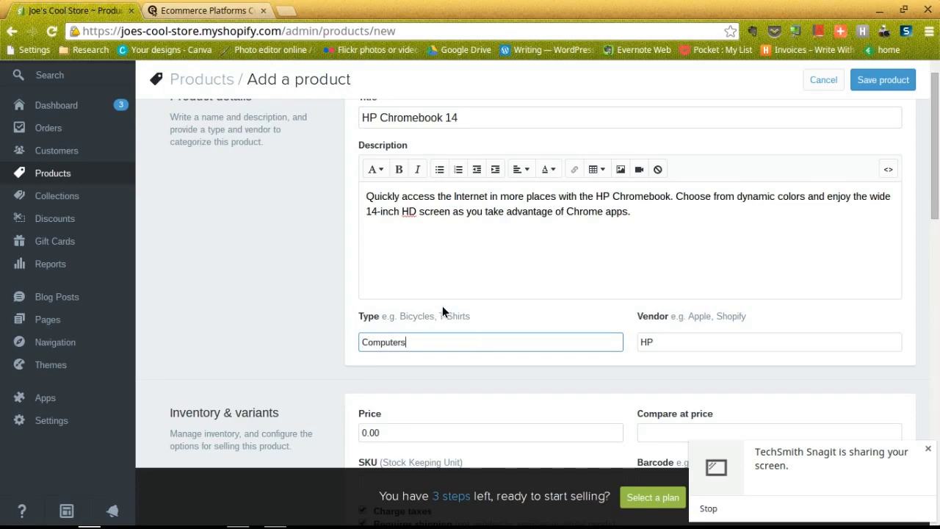
{"action": "scroll", "coordinate": [404, 306], "scroll_direction": "down", "scroll_amount": 3}
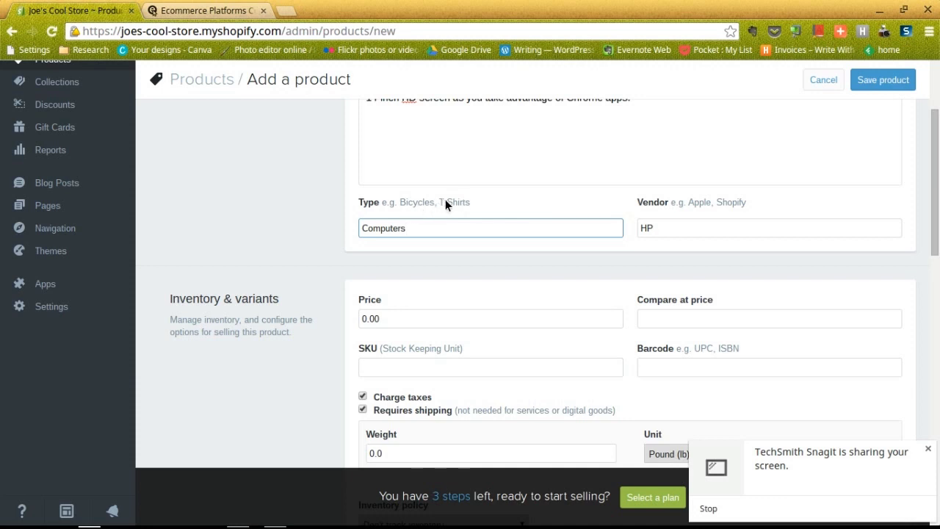
Enter price 299.00, compare-at price 350 and SKU 123456 for the Chromebook
{"action": "scroll", "coordinate": [445, 199], "scroll_direction": "down", "scroll_amount": 3}
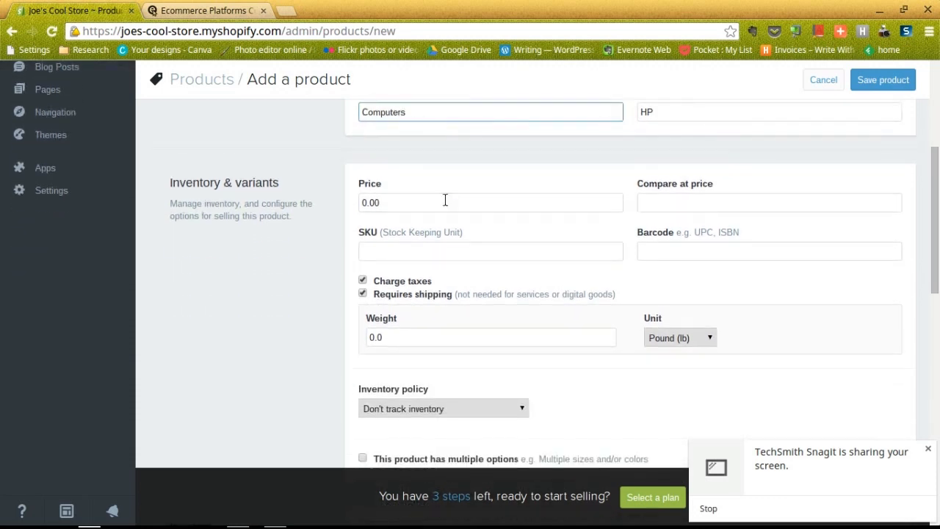
{"action": "left_click", "coordinate": [432, 193]}
{"action": "double_click", "coordinate": [431, 193]}
{"action": "type", "text": "299.00"}
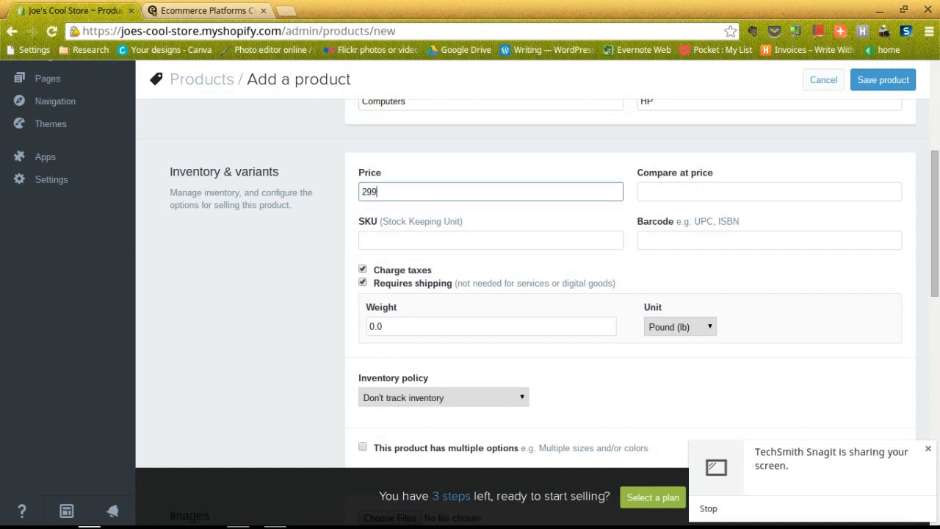
{"action": "left_click", "coordinate": [663, 185]}
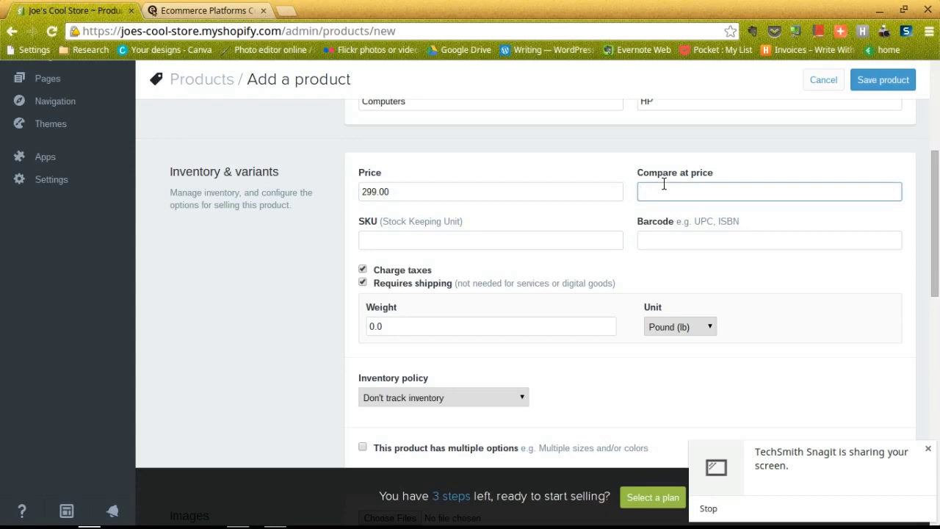
{"action": "type", "text": "350"}
{"action": "left_click", "coordinate": [482, 238]}
{"action": "scroll", "coordinate": [482, 237], "scroll_direction": "down", "scroll_amount": 1}
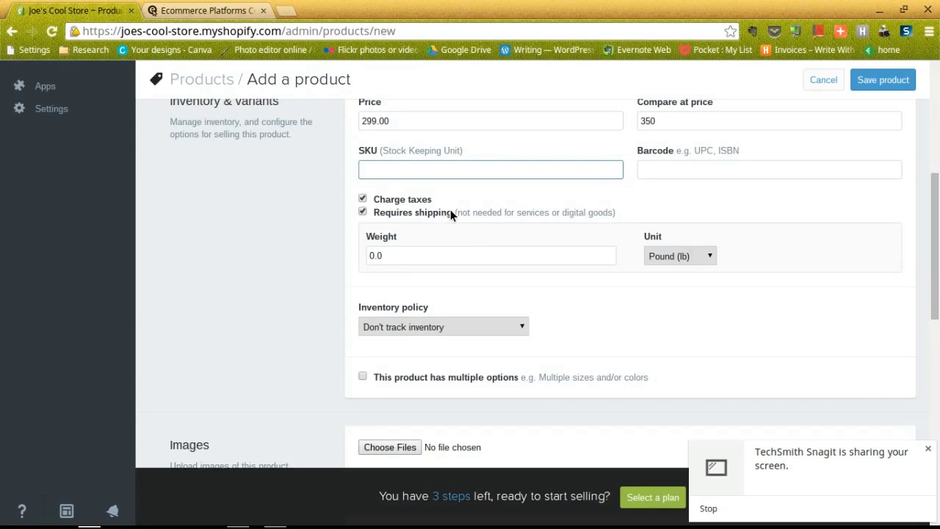
{"action": "type", "text": "123456"}
{"action": "left_click", "coordinate": [712, 167]}
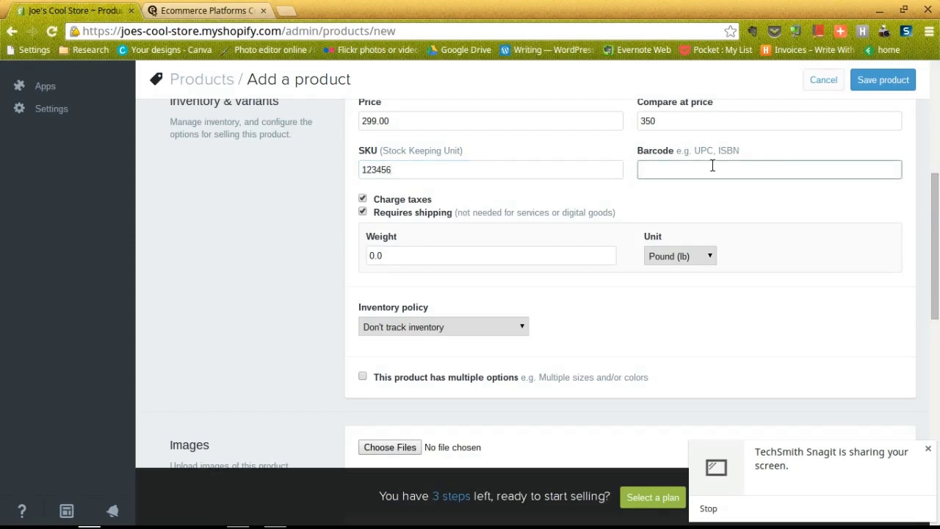
{"action": "scroll", "coordinate": [618, 170], "scroll_direction": "down", "scroll_amount": 1}
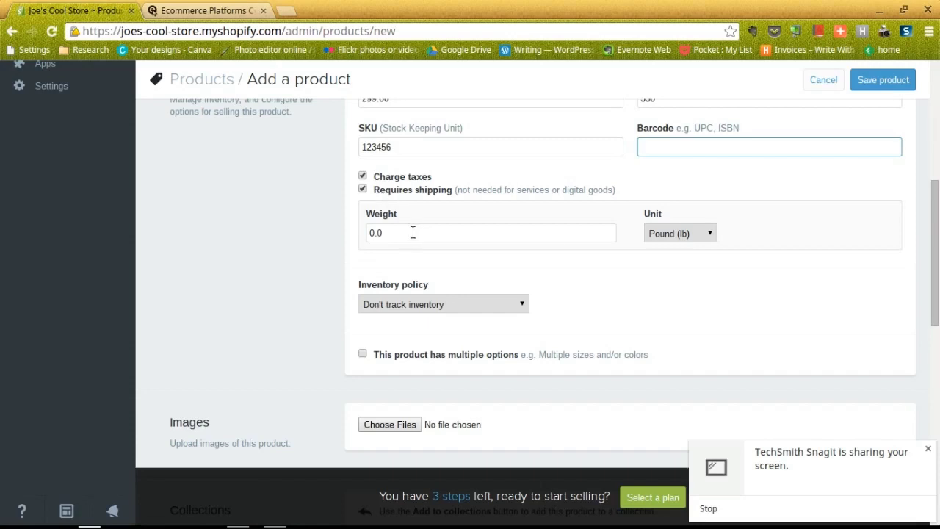
Set inventory to Shopify-tracked with quantity 1 and allow purchases when out of stock
{"action": "scroll", "coordinate": [608, 234], "scroll_direction": "down", "scroll_amount": 2}
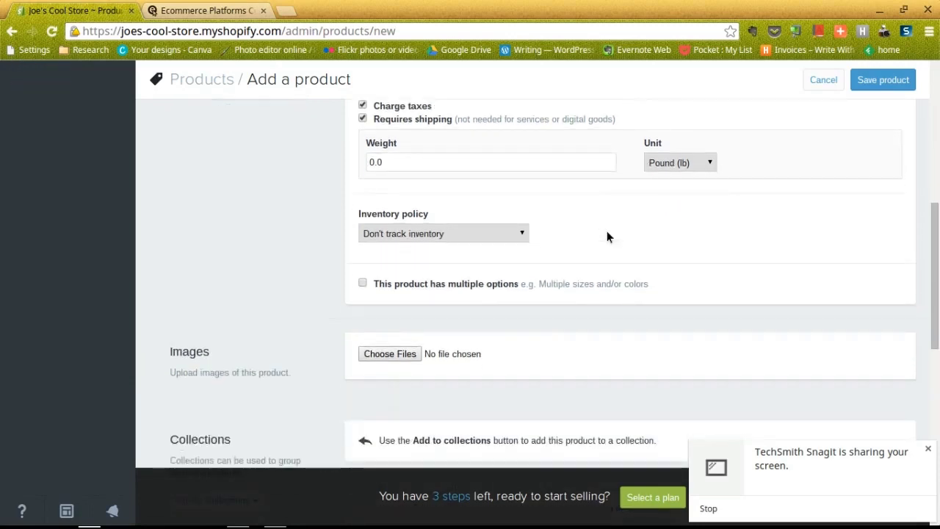
{"action": "left_click", "coordinate": [521, 233]}
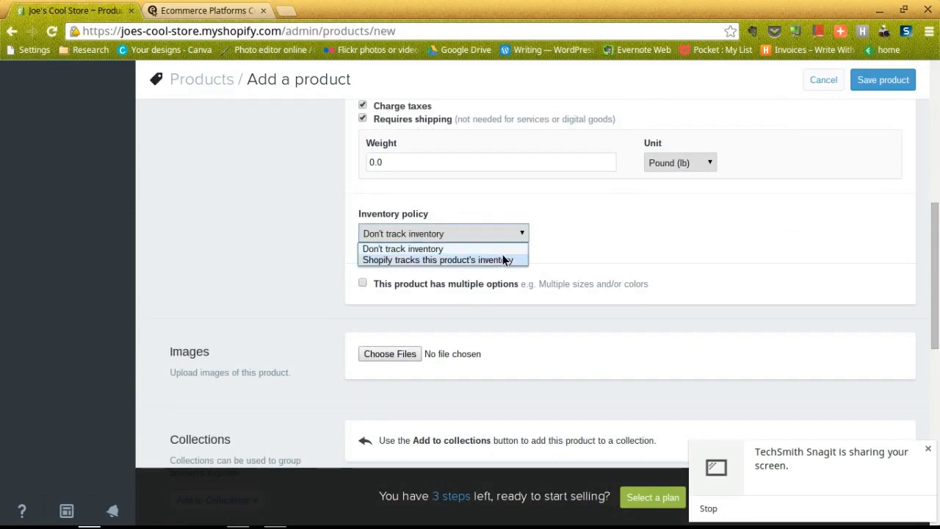
{"action": "left_click", "coordinate": [503, 260]}
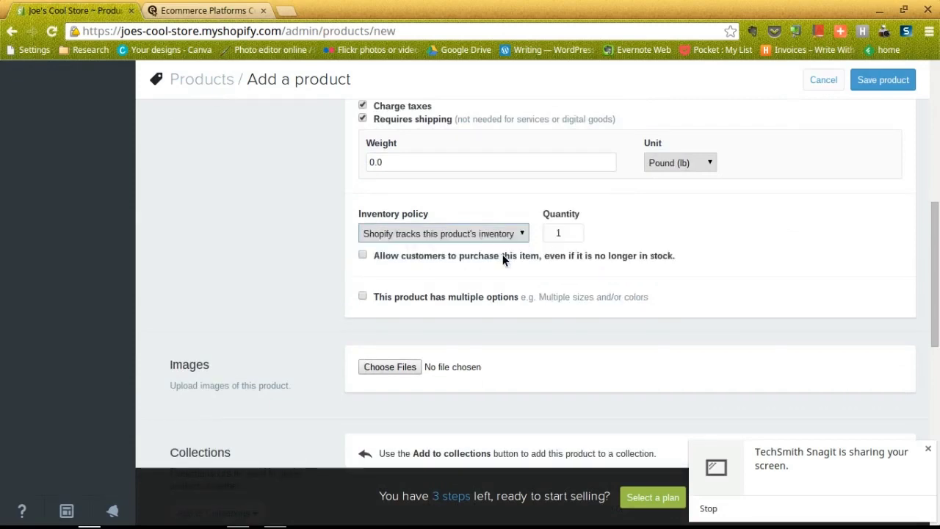
{"action": "left_click", "coordinate": [558, 235]}
{"action": "type", "text": "1"}
{"action": "scroll", "coordinate": [383, 252], "scroll_direction": "down", "scroll_amount": 1}
{"action": "left_click", "coordinate": [363, 232]}
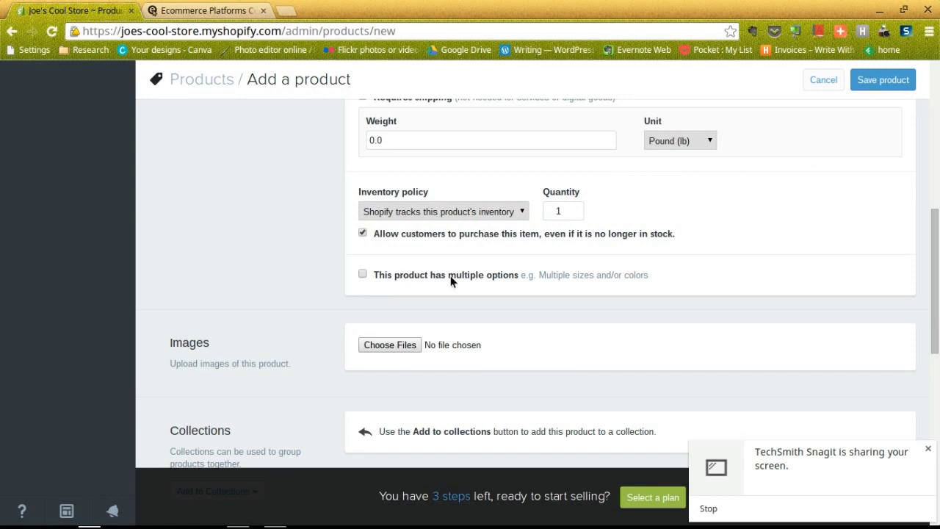
Choose chromebook.jpg from the Downloads folder as the product image
{"action": "scroll", "coordinate": [450, 279], "scroll_direction": "down", "scroll_amount": 3}
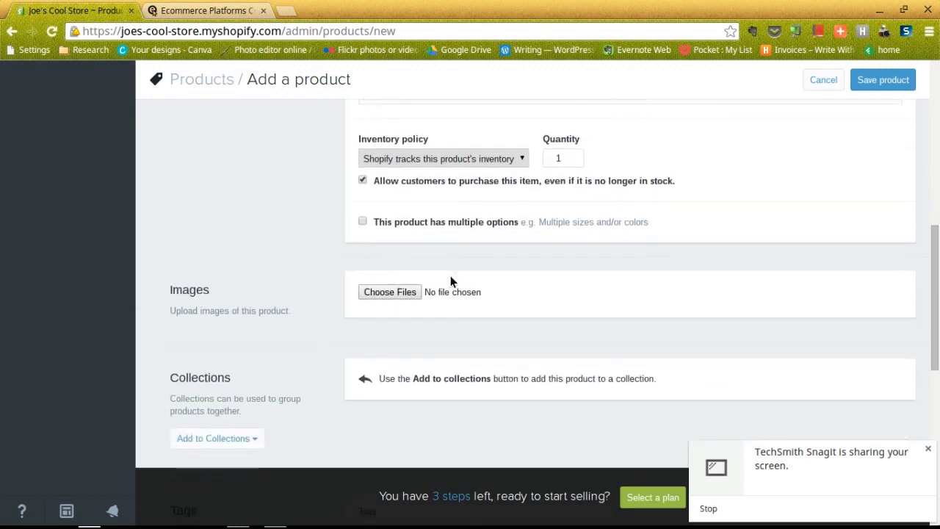
{"action": "scroll", "coordinate": [451, 281], "scroll_direction": "down", "scroll_amount": 1}
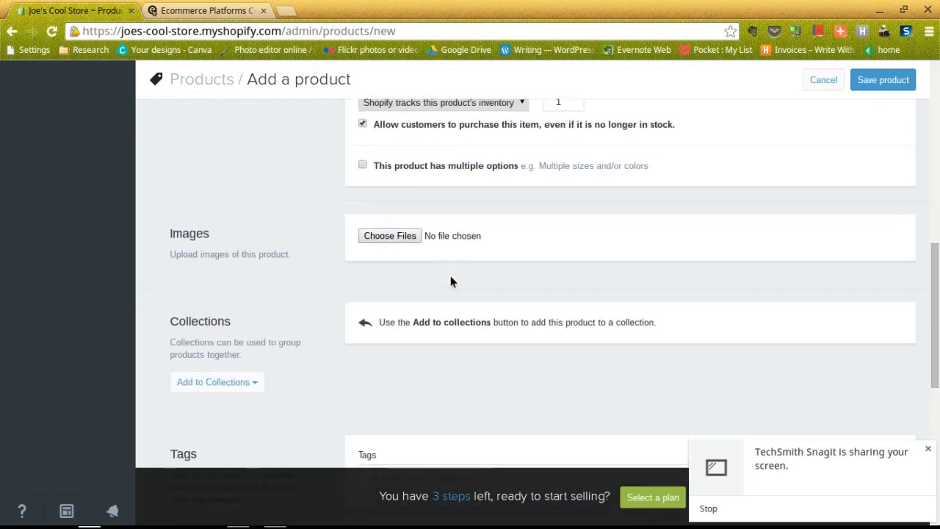
{"action": "left_click", "coordinate": [385, 236]}
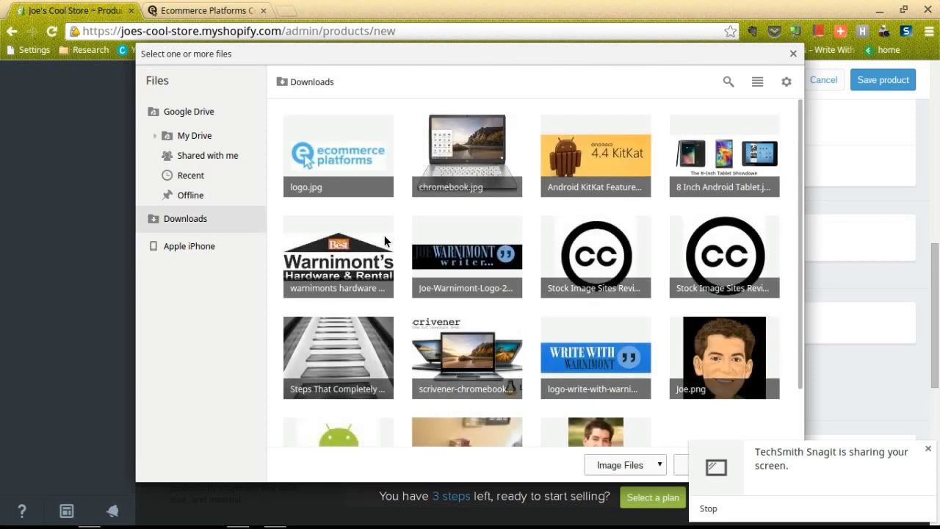
{"action": "double_click", "coordinate": [477, 155]}
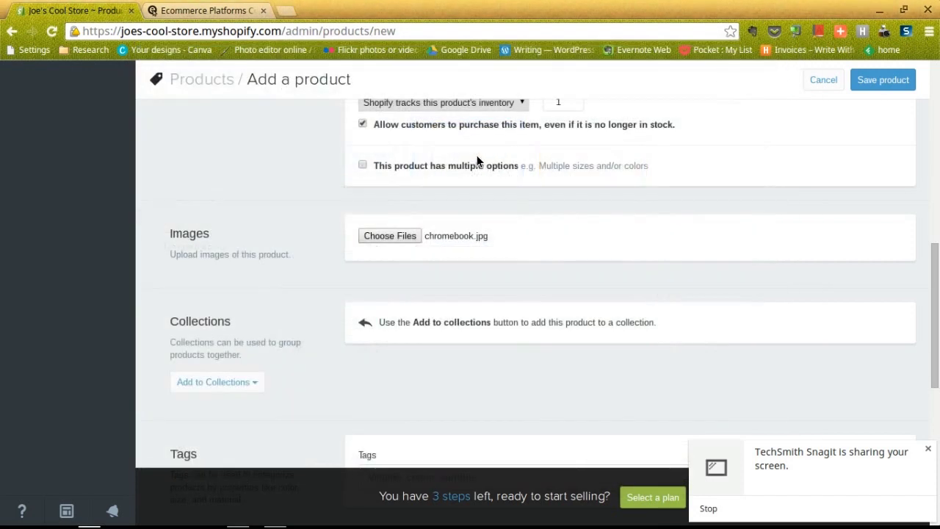
{"action": "scroll", "coordinate": [341, 225], "scroll_direction": "down", "scroll_amount": 3}
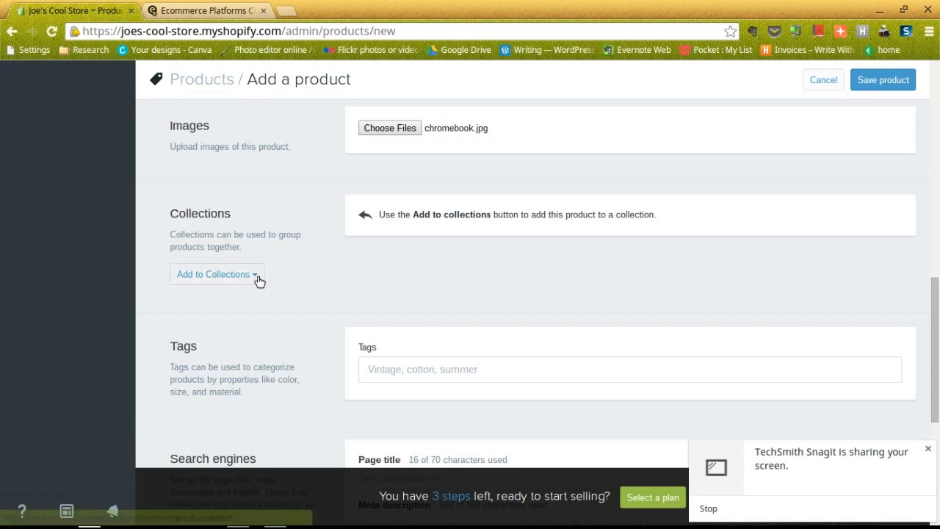
{"action": "scroll", "coordinate": [353, 228], "scroll_direction": "down", "scroll_amount": 1}
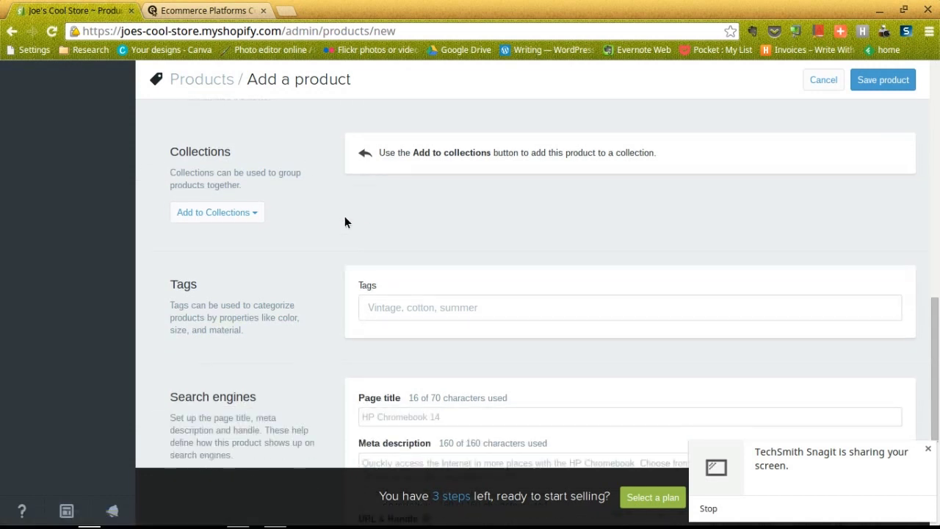
{"action": "left_click", "coordinate": [256, 213]}
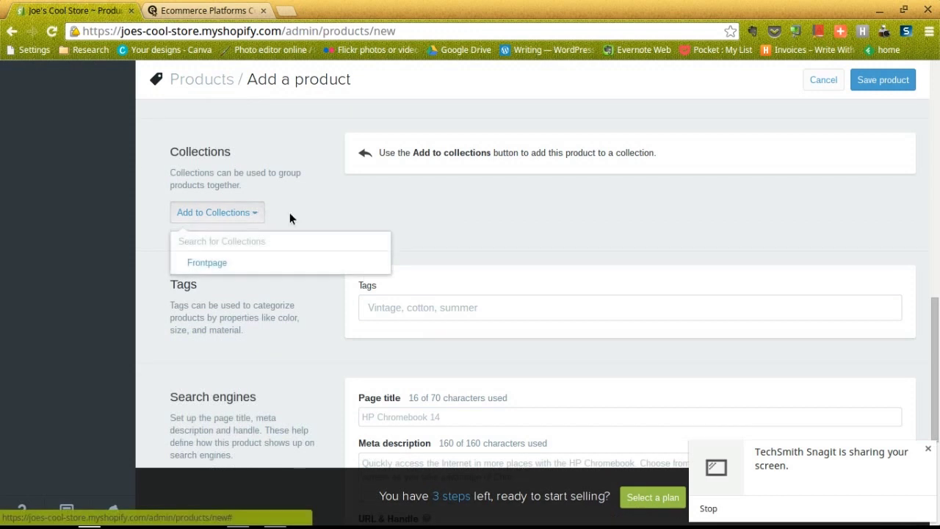
{"action": "left_click", "coordinate": [341, 189]}
{"action": "scroll", "coordinate": [340, 188], "scroll_direction": "down", "scroll_amount": 2}
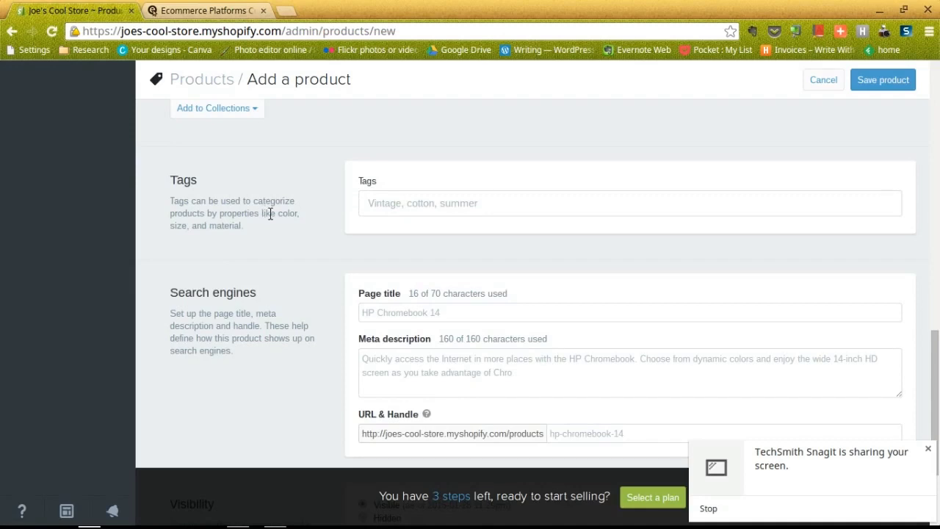
{"action": "left_click", "coordinate": [388, 203]}
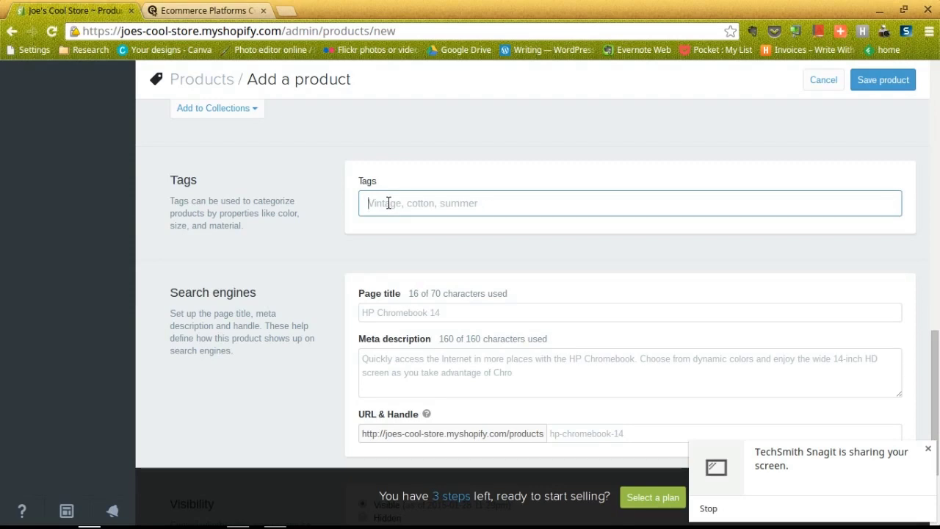
Edit the search-engine page title and meta description, then save the HP Chromebook 14 product
{"action": "scroll", "coordinate": [338, 215], "scroll_direction": "down", "scroll_amount": 1}
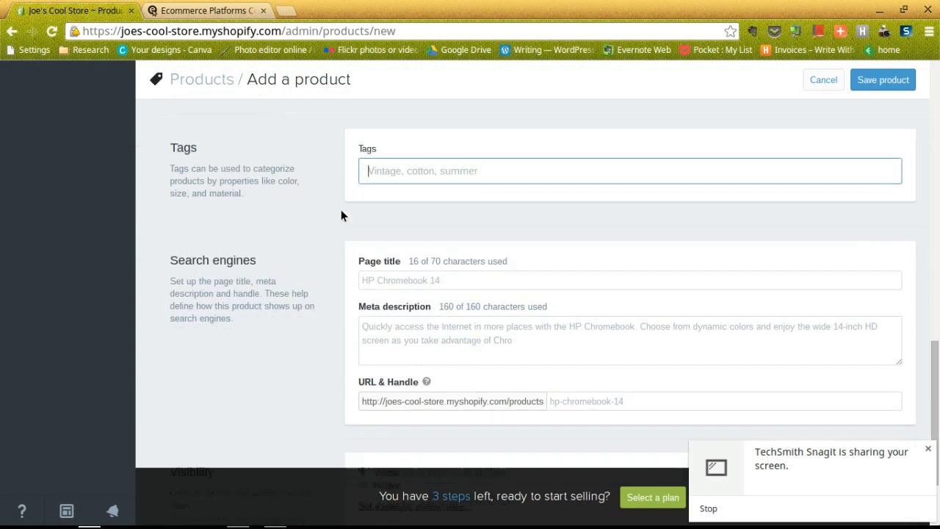
{"action": "scroll", "coordinate": [339, 213], "scroll_direction": "down", "scroll_amount": 1}
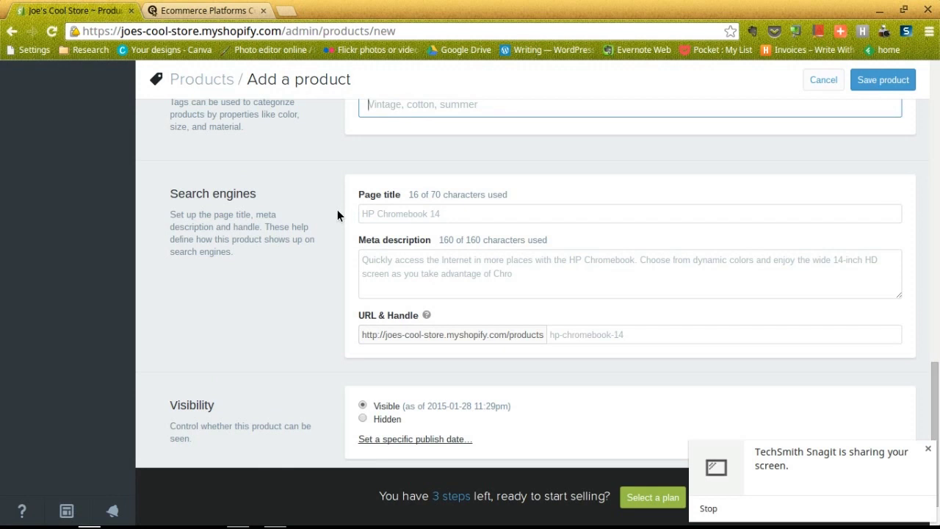
{"action": "scroll", "coordinate": [353, 203], "scroll_direction": "down", "scroll_amount": 1}
{"action": "scroll", "coordinate": [354, 203], "scroll_direction": "down", "scroll_amount": 1}
{"action": "left_click", "coordinate": [382, 190]}
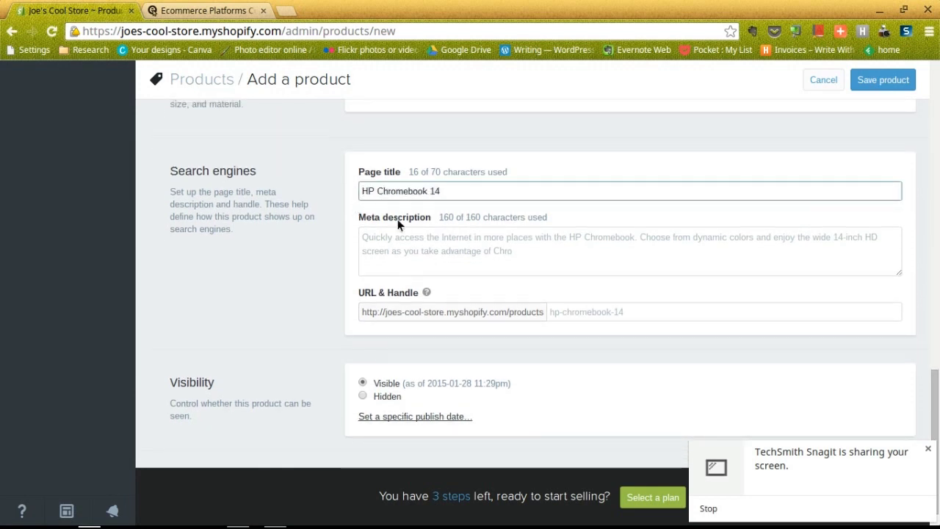
{"action": "left_click", "coordinate": [408, 238]}
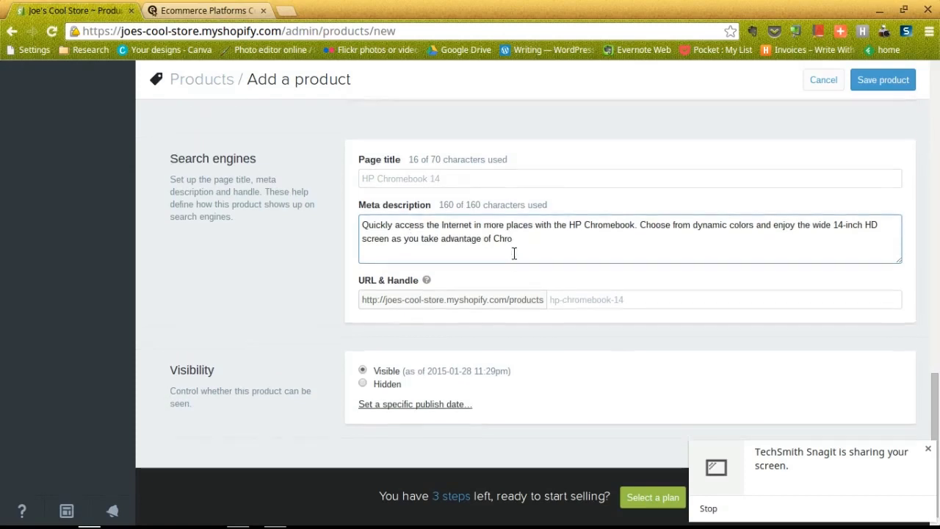
{"action": "scroll", "coordinate": [514, 252], "scroll_direction": "down", "scroll_amount": 1}
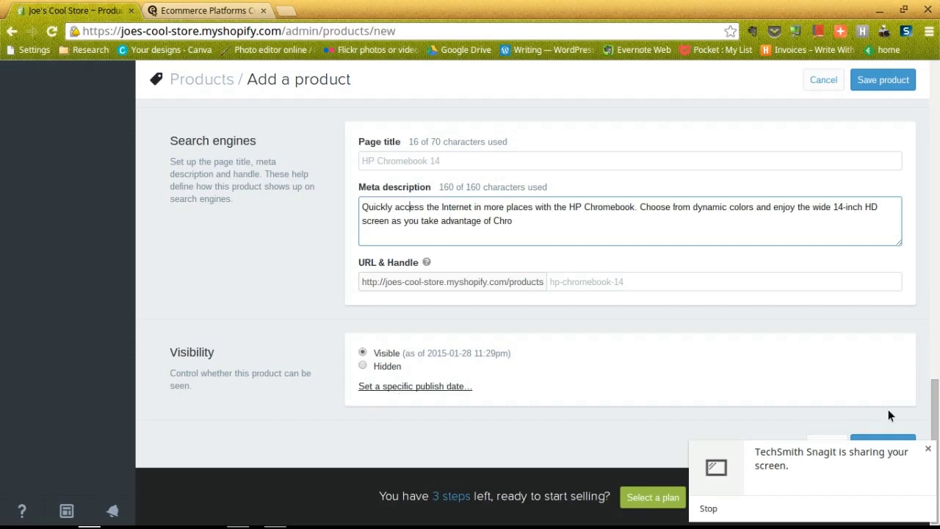
{"action": "left_click", "coordinate": [881, 439]}
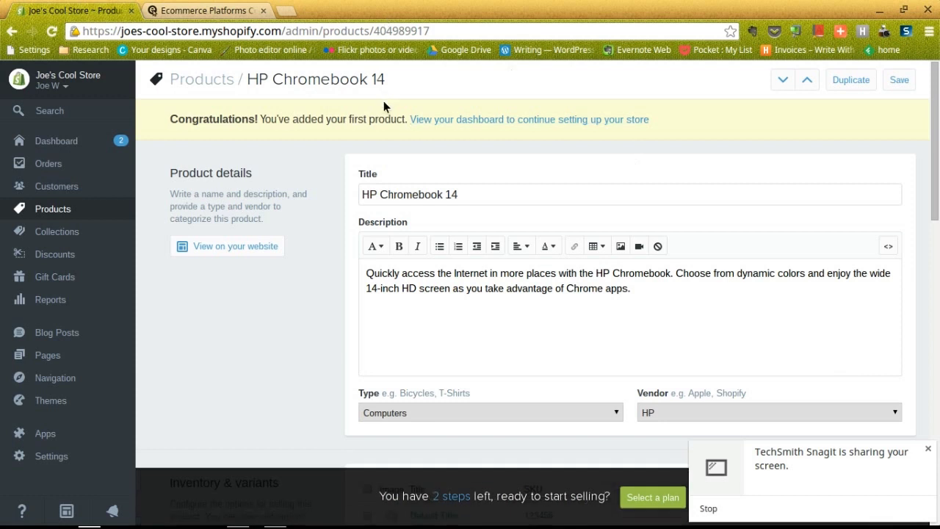
Return to the store dashboard and scroll to the remaining launch steps, with 1 product checked off
{"action": "left_click", "coordinate": [481, 120]}
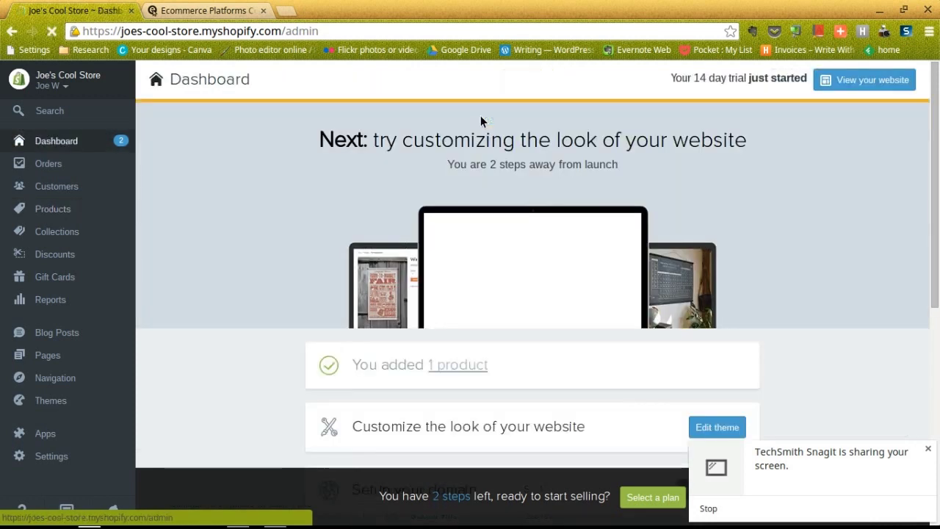
{"action": "scroll", "coordinate": [430, 215], "scroll_direction": "down", "scroll_amount": 5}
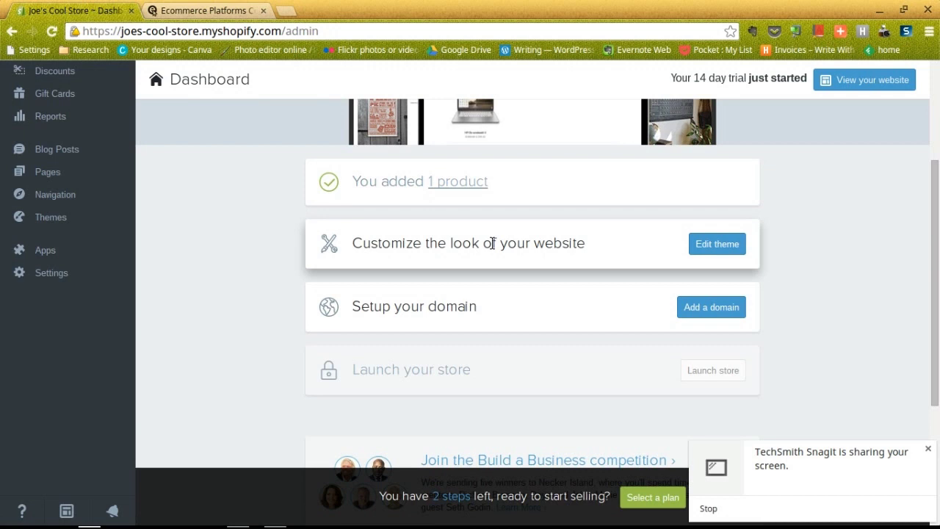
In the launchpad-star theme settings, enable 'Use custom logo?' and choose logo.jpg from Downloads
{"action": "left_click", "coordinate": [721, 242]}
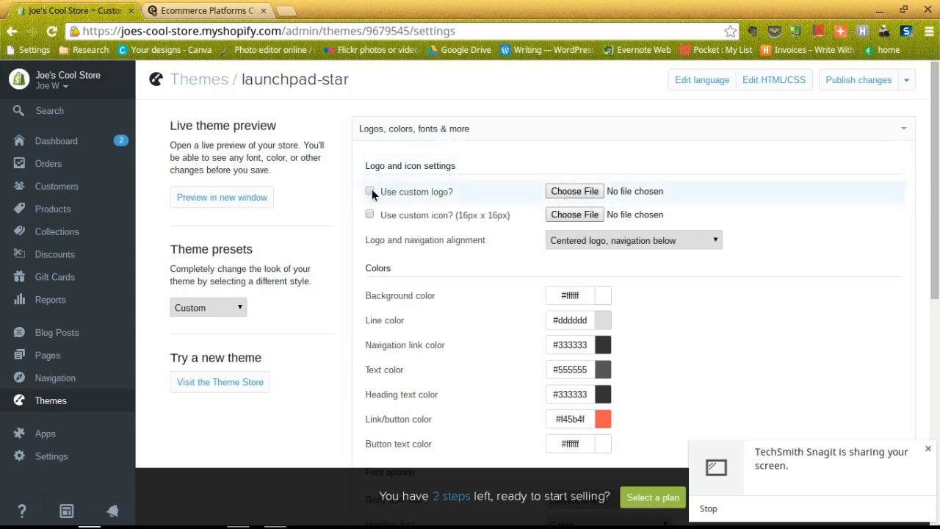
{"action": "left_click", "coordinate": [370, 192]}
{"action": "left_click", "coordinate": [580, 189]}
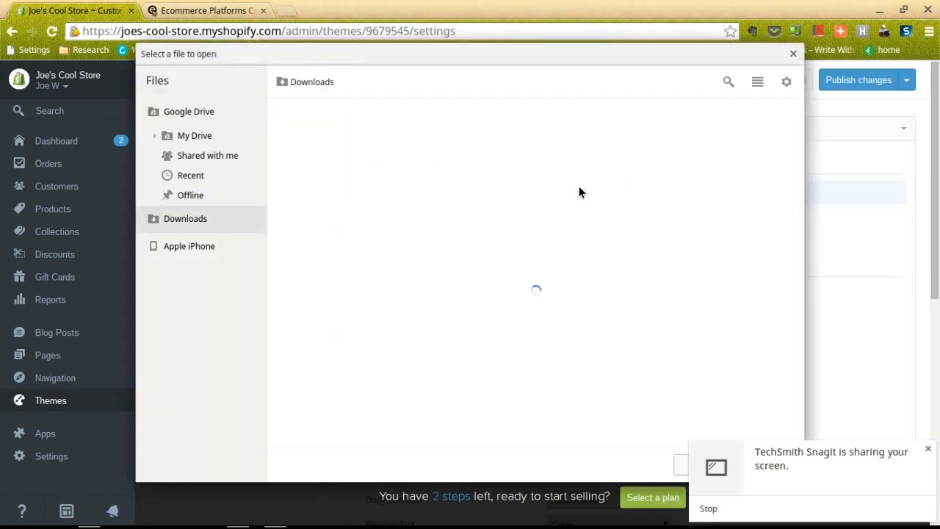
{"action": "double_click", "coordinate": [357, 146]}
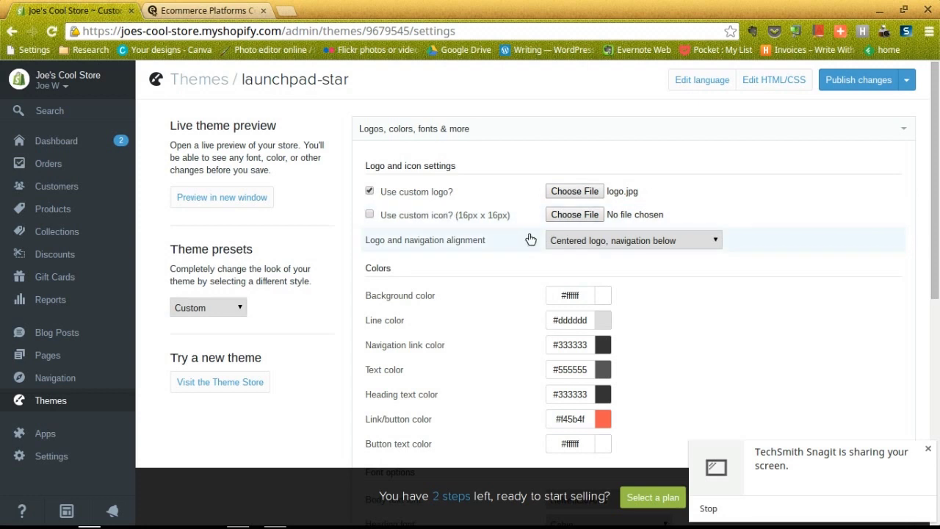
{"action": "scroll", "coordinate": [531, 239], "scroll_direction": "down", "scroll_amount": 3}
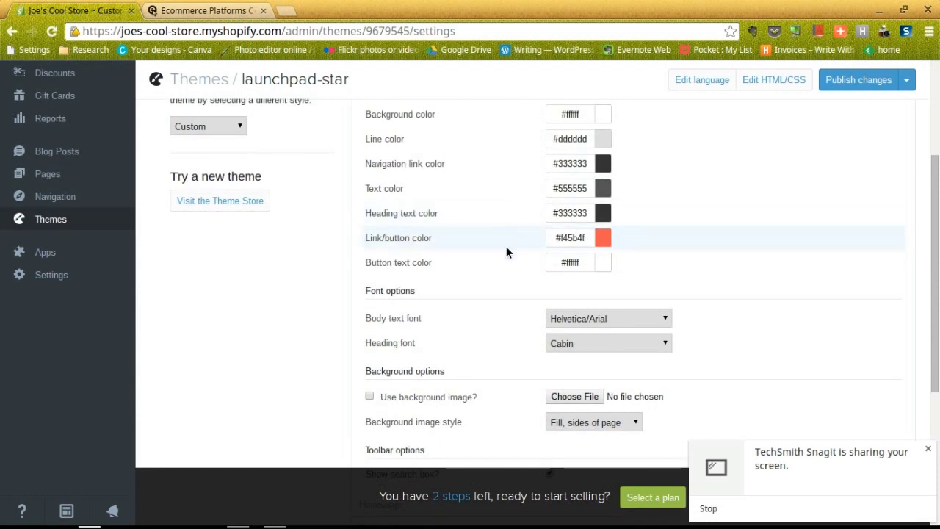
{"action": "scroll", "coordinate": [507, 250], "scroll_direction": "down", "scroll_amount": 1}
{"action": "scroll", "coordinate": [508, 253], "scroll_direction": "down", "scroll_amount": 2}
{"action": "scroll", "coordinate": [509, 252], "scroll_direction": "down", "scroll_amount": 1}
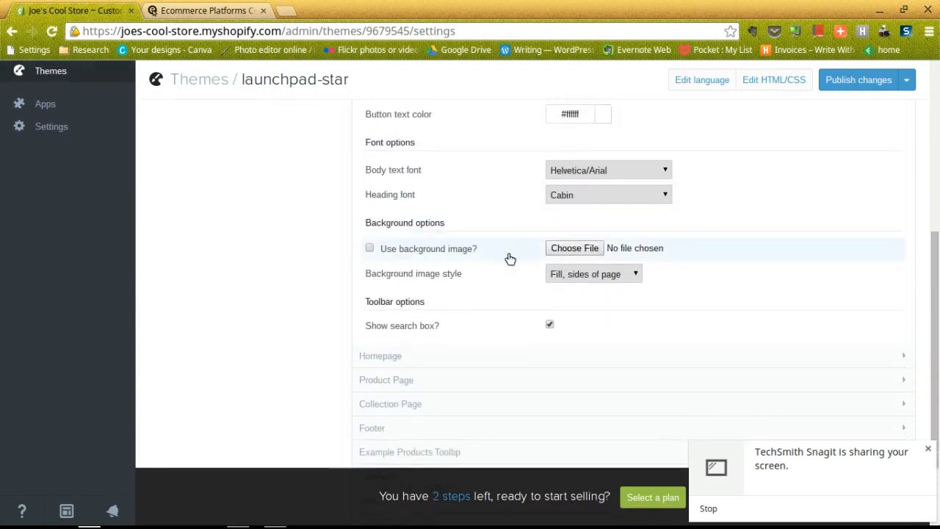
{"action": "scroll", "coordinate": [499, 254], "scroll_direction": "down", "scroll_amount": 2}
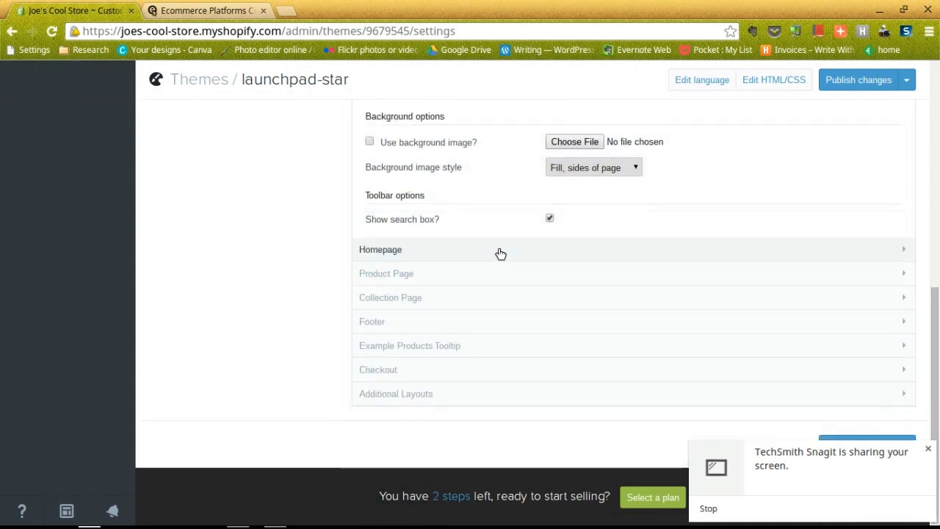
{"action": "left_click", "coordinate": [433, 253]}
{"action": "scroll", "coordinate": [431, 252], "scroll_direction": "down", "scroll_amount": 3}
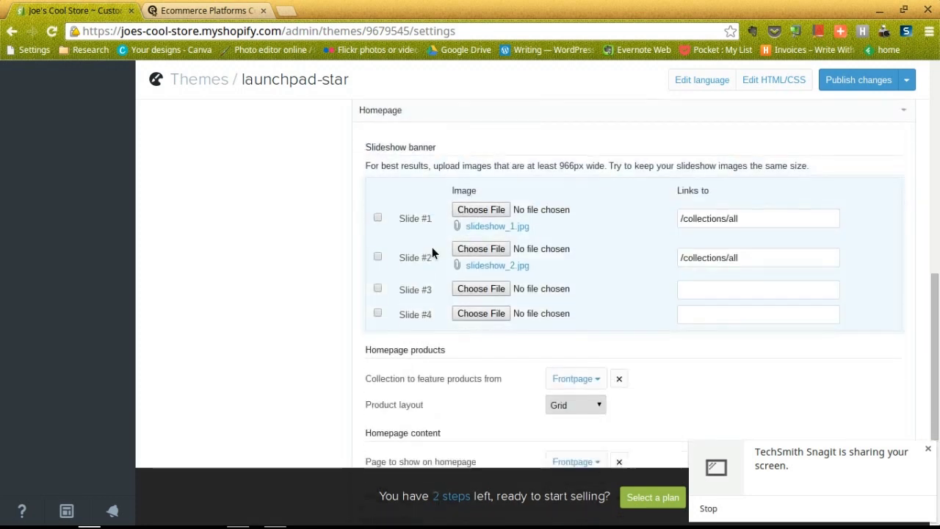
{"action": "scroll", "coordinate": [432, 251], "scroll_direction": "down", "scroll_amount": 4}
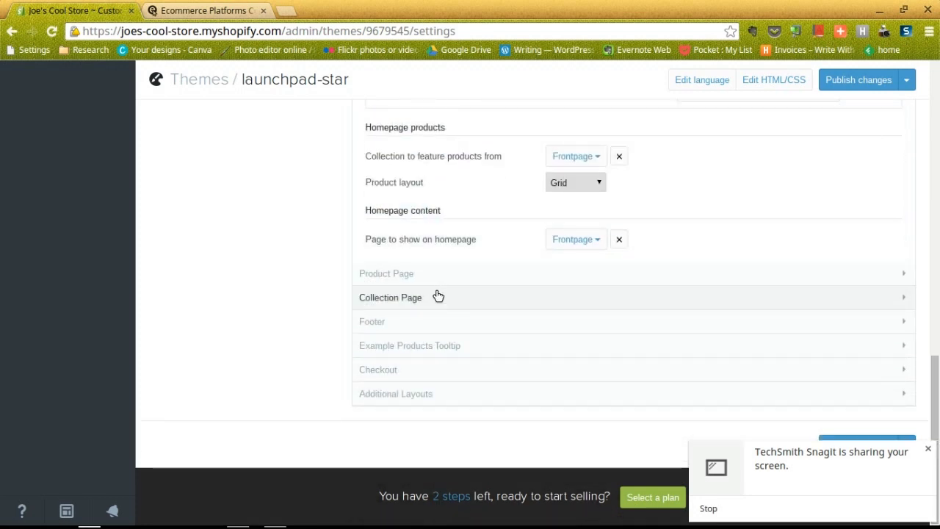
{"action": "scroll", "coordinate": [342, 252], "scroll_direction": "up", "scroll_amount": 10}
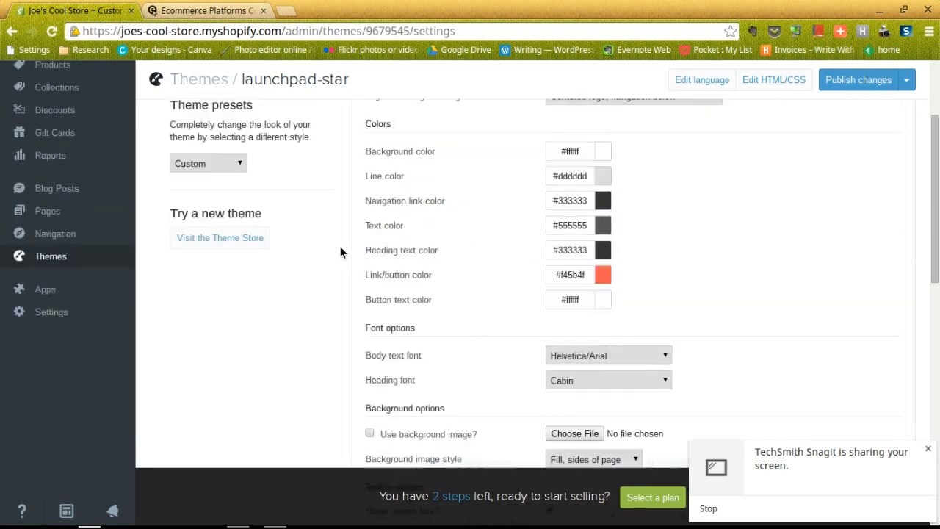
{"action": "scroll", "coordinate": [340, 250], "scroll_direction": "up", "scroll_amount": 3}
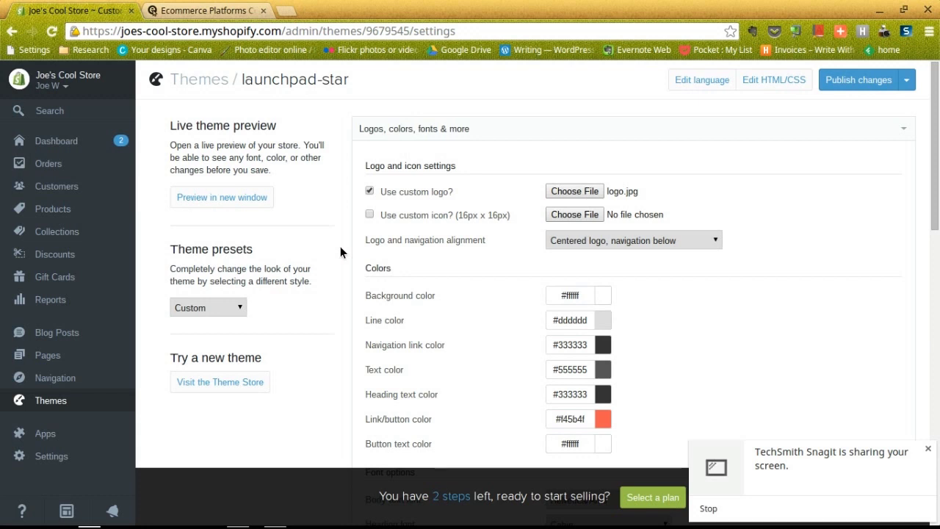
{"action": "left_click", "coordinate": [244, 201]}
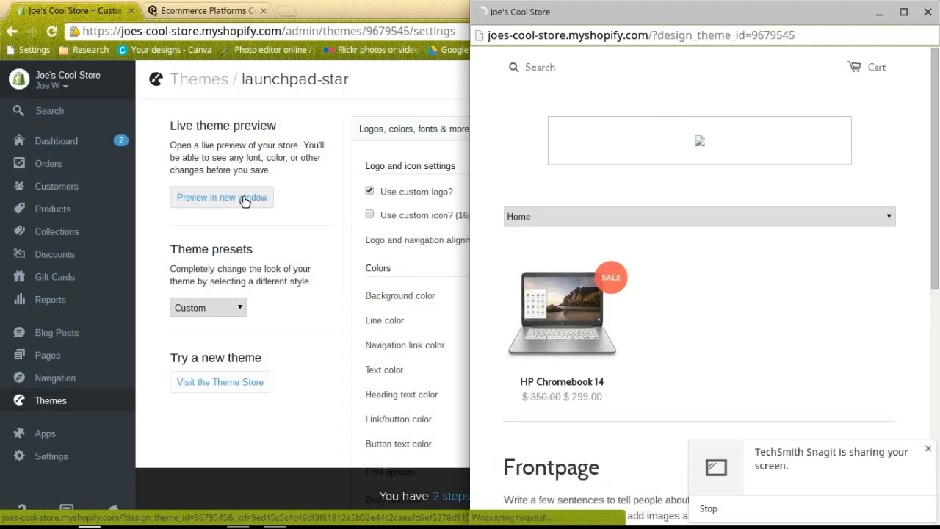
{"action": "double_click", "coordinate": [733, 17]}
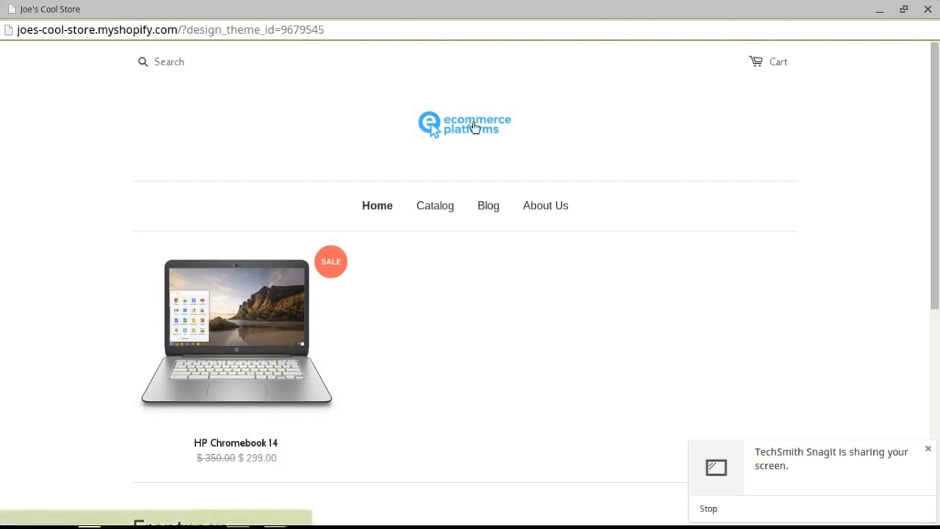
{"action": "scroll", "coordinate": [400, 297], "scroll_direction": "down", "scroll_amount": 3}
{"action": "scroll", "coordinate": [401, 297], "scroll_direction": "down", "scroll_amount": 3}
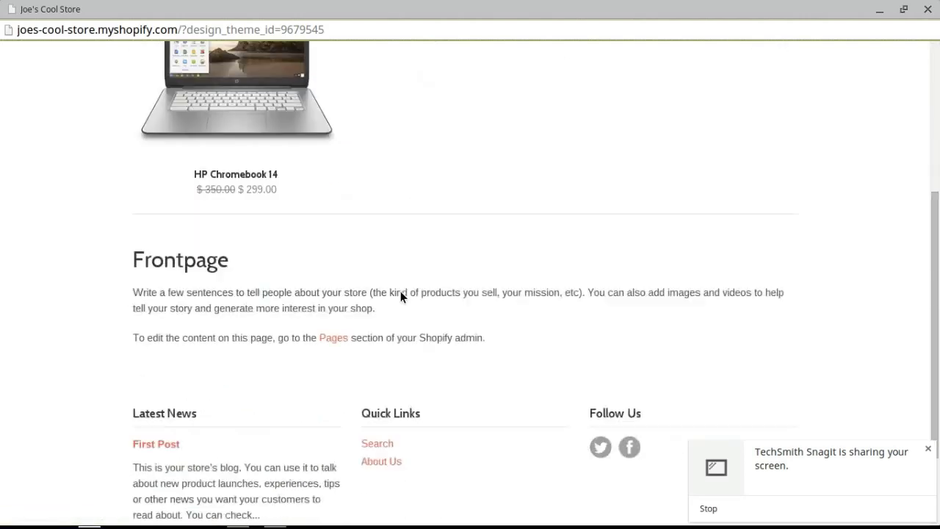
{"action": "scroll", "coordinate": [401, 297], "scroll_direction": "up", "scroll_amount": 5}
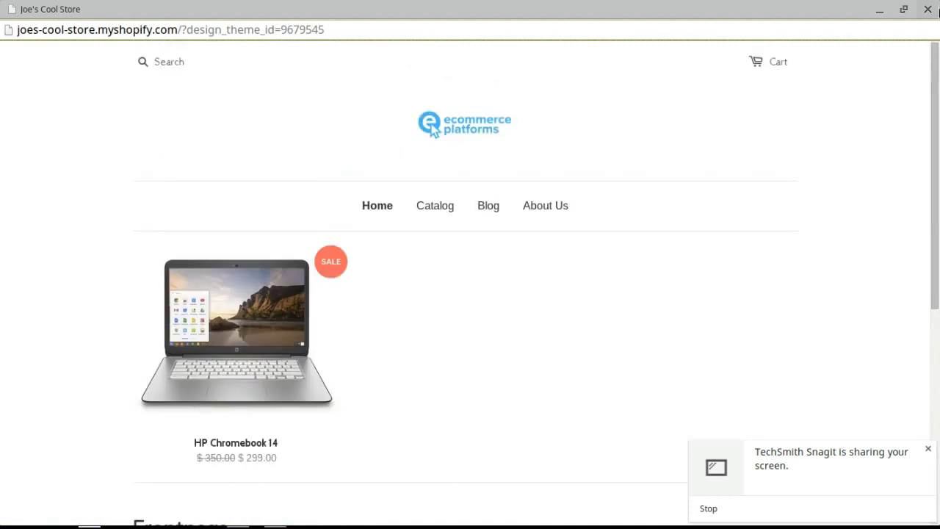
{"action": "left_click", "coordinate": [929, 8]}
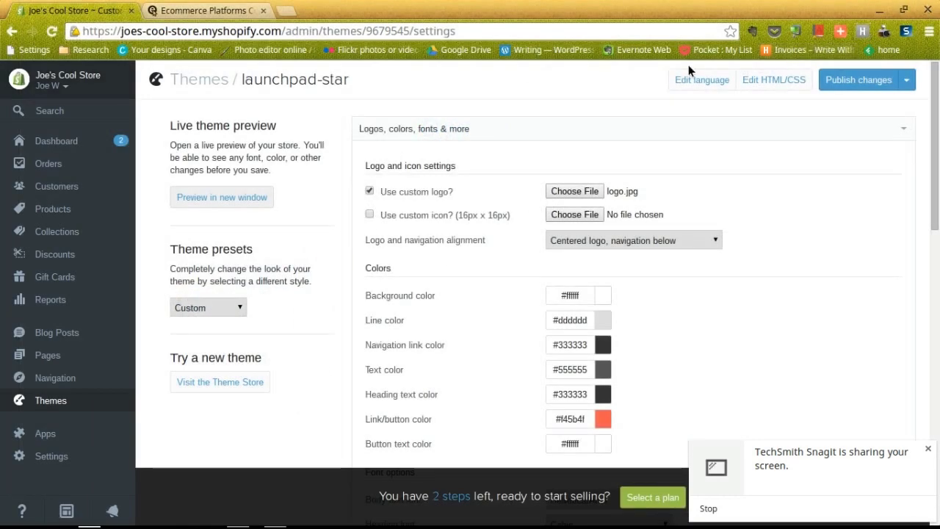
{"action": "right_click", "coordinate": [232, 385]}
{"action": "left_click", "coordinate": [306, 95]}
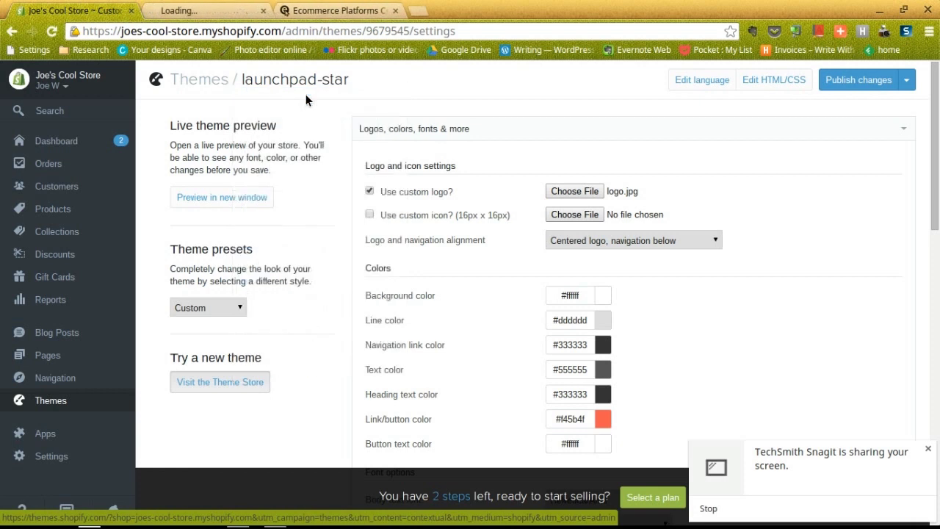
{"action": "left_click", "coordinate": [204, 9]}
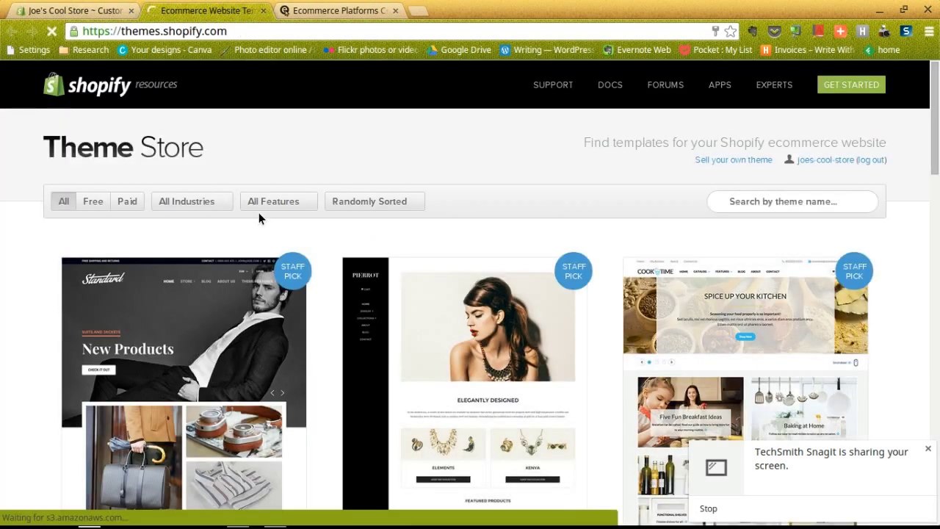
{"action": "left_click", "coordinate": [259, 211]}
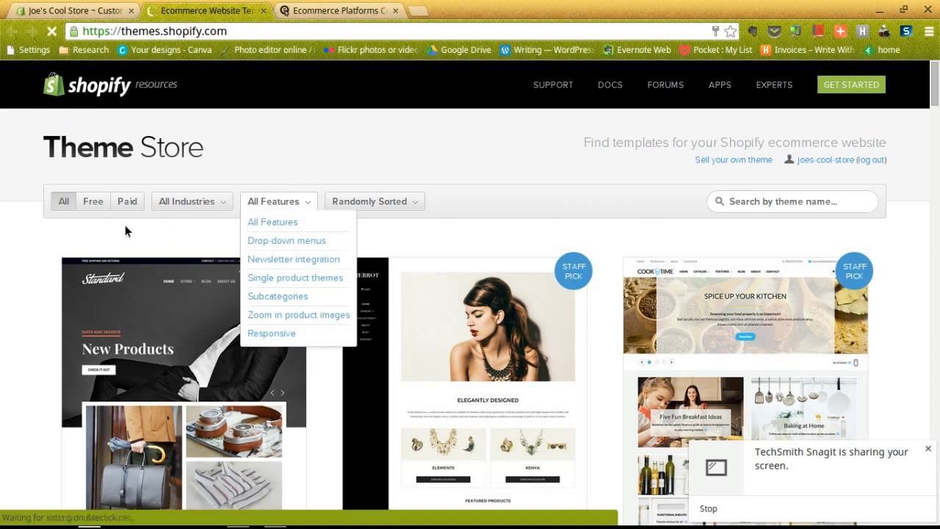
{"action": "scroll", "coordinate": [57, 235], "scroll_direction": "down", "scroll_amount": 2}
{"action": "scroll", "coordinate": [55, 232], "scroll_direction": "down", "scroll_amount": 2}
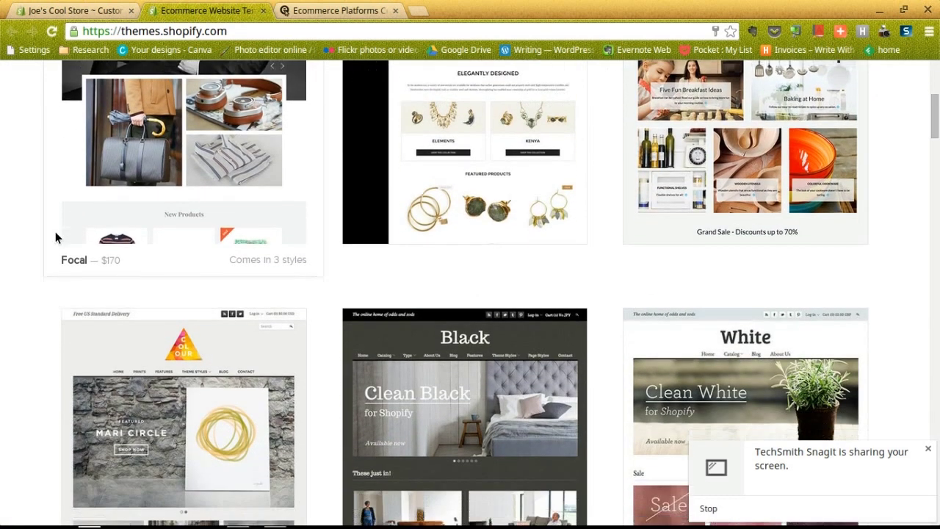
{"action": "scroll", "coordinate": [56, 234], "scroll_direction": "down", "scroll_amount": 3}
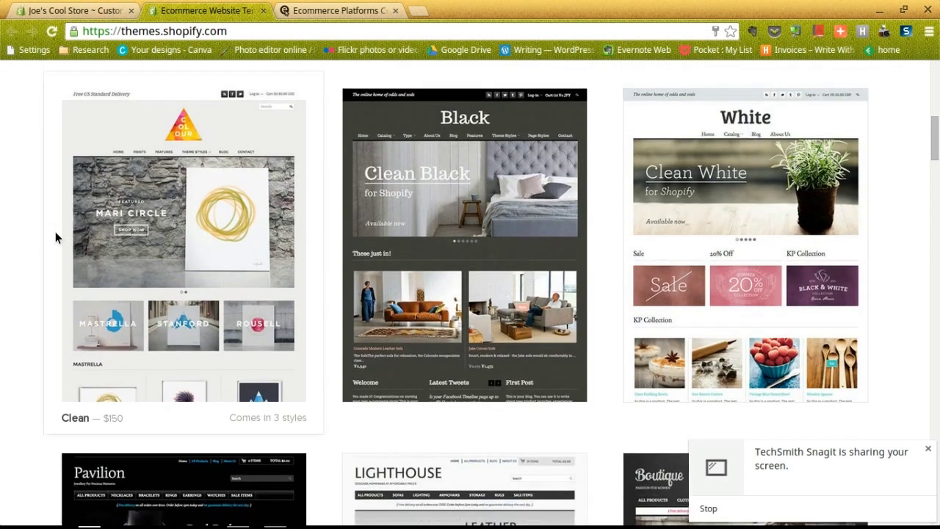
{"action": "scroll", "coordinate": [55, 232], "scroll_direction": "down", "scroll_amount": 1}
{"action": "scroll", "coordinate": [55, 231], "scroll_direction": "up", "scroll_amount": 1}
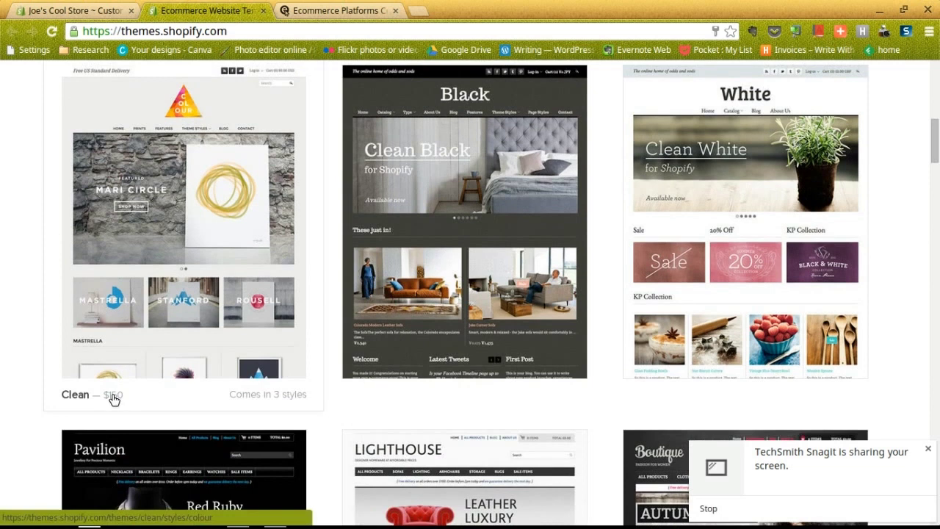
{"action": "scroll", "coordinate": [184, 263], "scroll_direction": "up", "scroll_amount": 10}
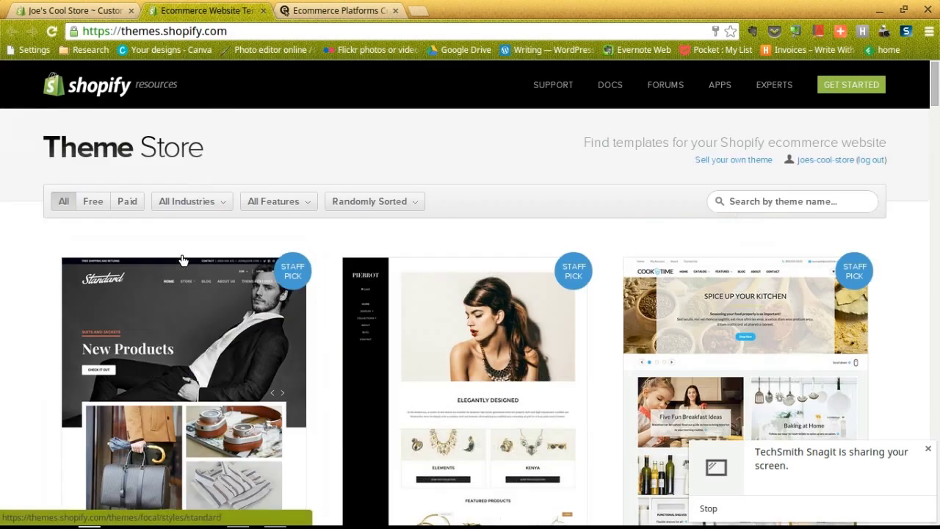
{"action": "left_click", "coordinate": [263, 11]}
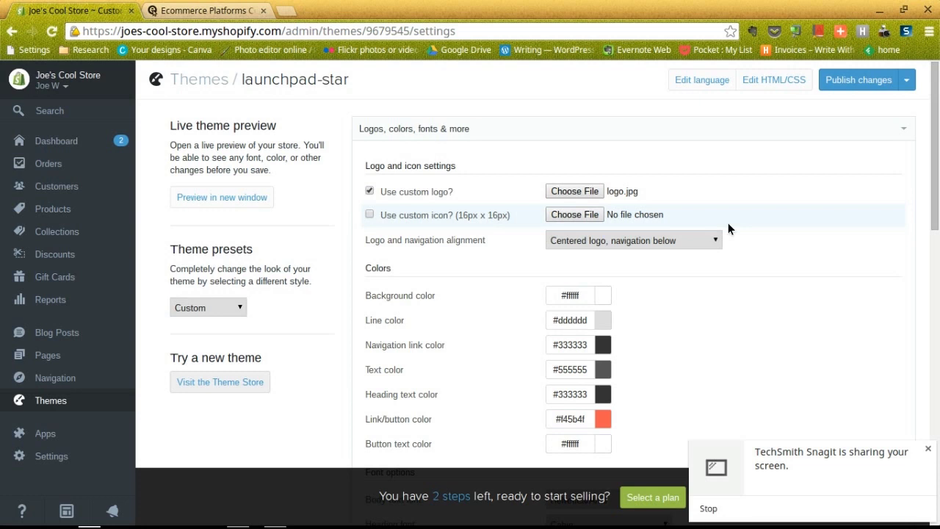
Publish the launchpad-star theme changes from the Publish changes dropdown
{"action": "scroll", "coordinate": [729, 224], "scroll_direction": "down", "scroll_amount": 2}
{"action": "scroll", "coordinate": [731, 221], "scroll_direction": "up", "scroll_amount": 2}
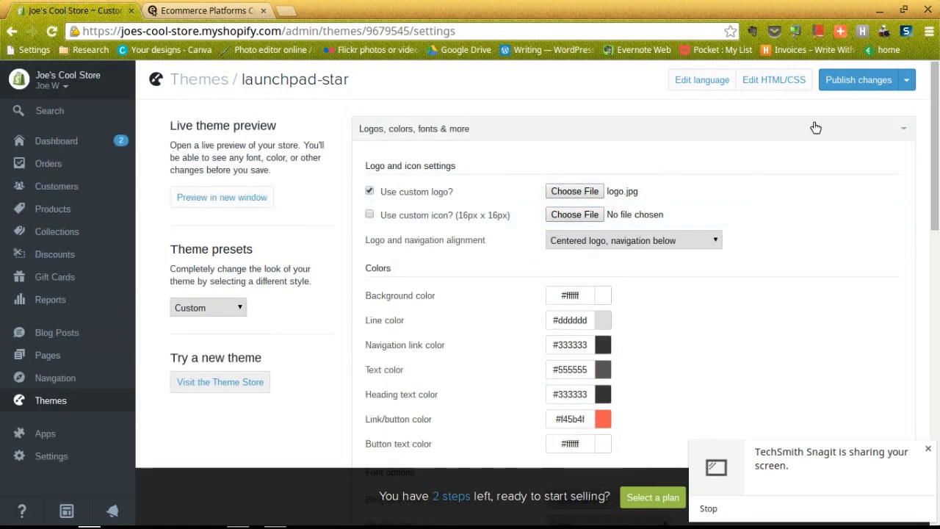
{"action": "left_click", "coordinate": [906, 82]}
{"action": "left_click", "coordinate": [866, 80]}
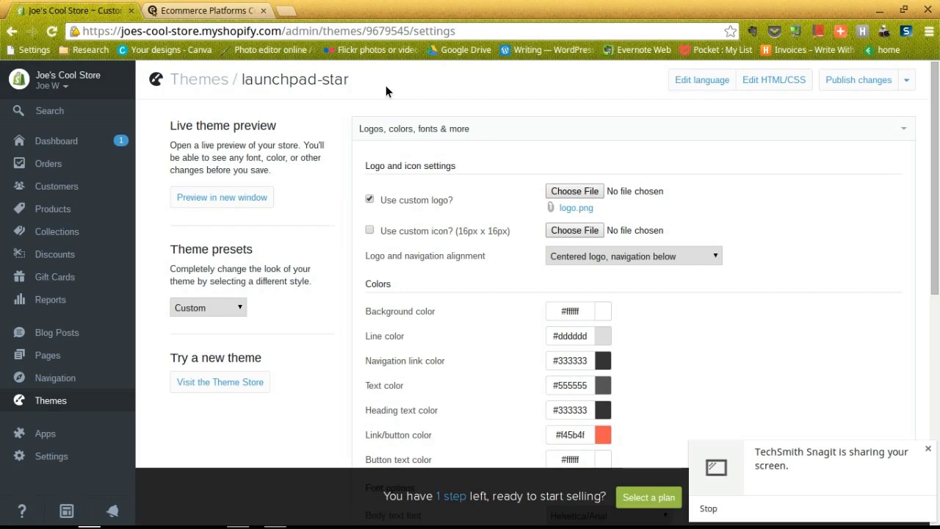
From the dashboard's Setup your domain step, open the Add a domain form for an owned domain
{"action": "left_click", "coordinate": [93, 140]}
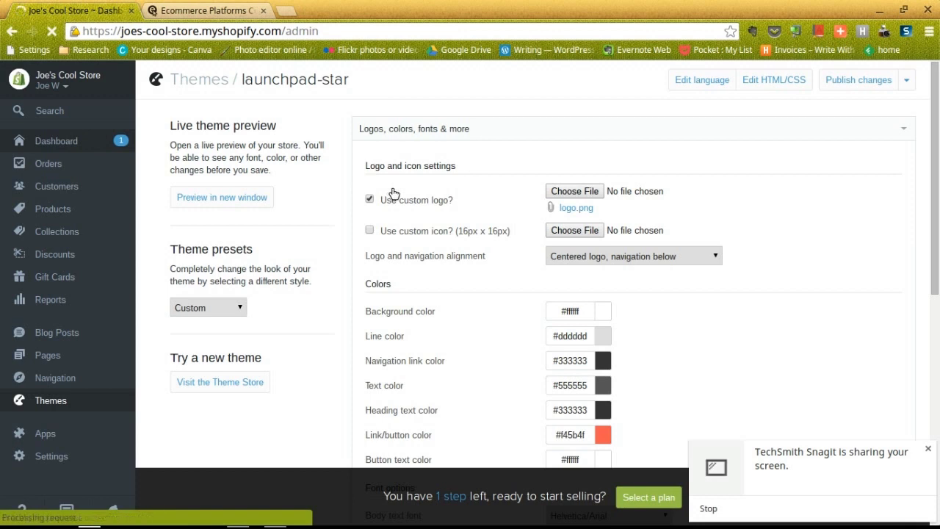
{"action": "scroll", "coordinate": [392, 193], "scroll_direction": "down", "scroll_amount": 1}
{"action": "scroll", "coordinate": [393, 193], "scroll_direction": "down", "scroll_amount": 2}
{"action": "scroll", "coordinate": [392, 193], "scroll_direction": "down", "scroll_amount": 1}
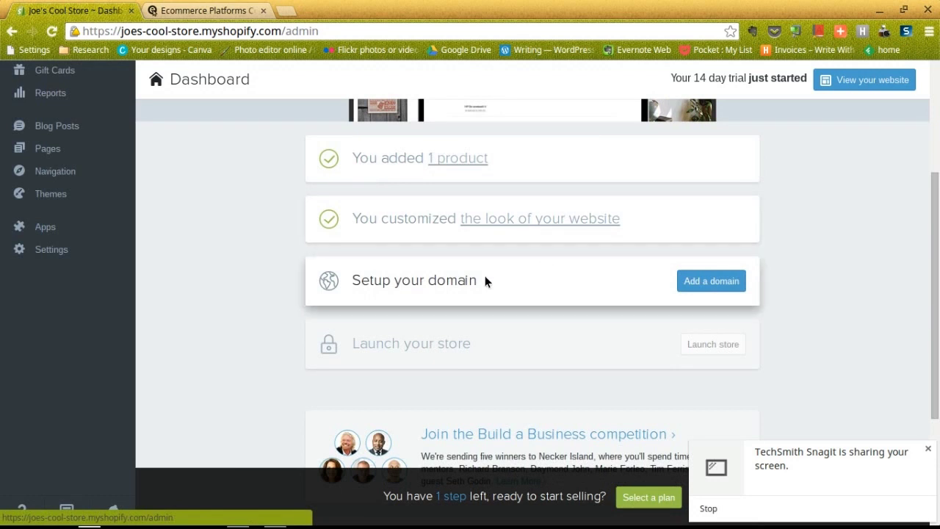
{"action": "left_click", "coordinate": [692, 280]}
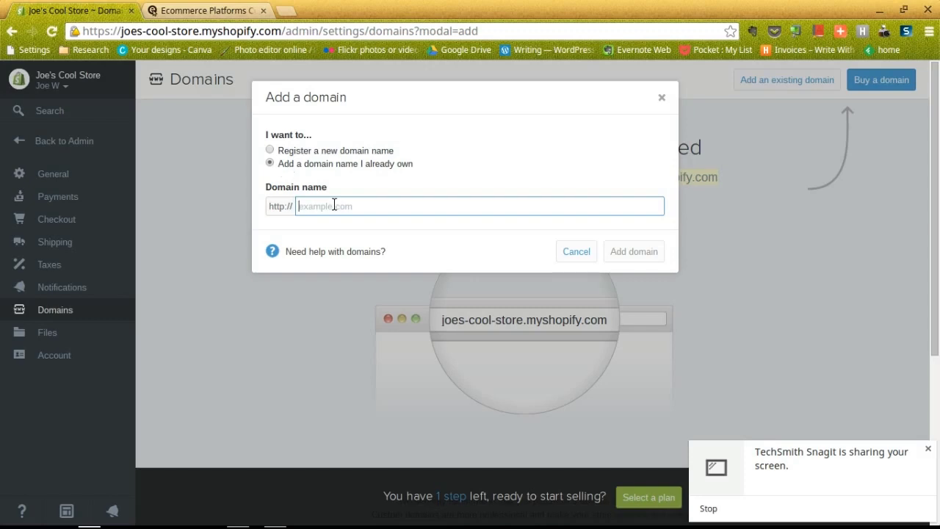
Check the yearly prices for registering a new domain with .com kept, then close the dialog unused
{"action": "left_click", "coordinate": [270, 151]}
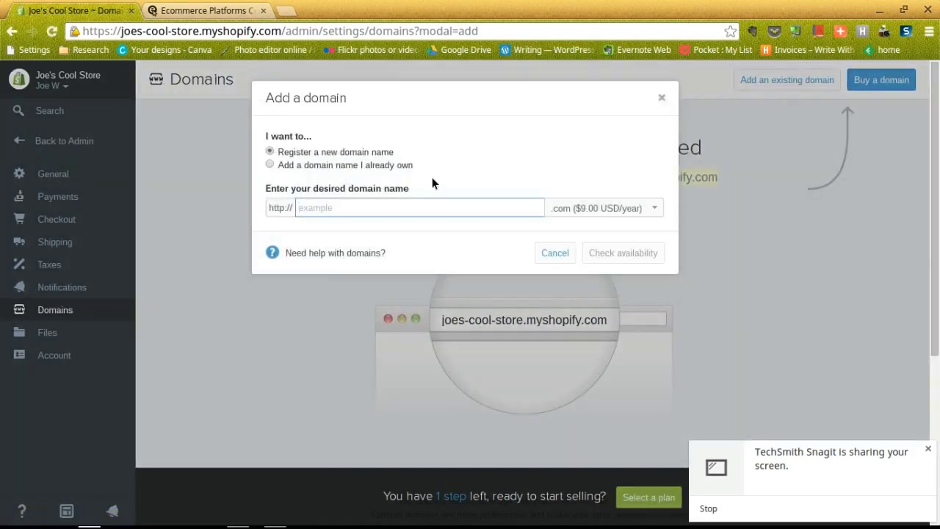
{"action": "left_click", "coordinate": [655, 203]}
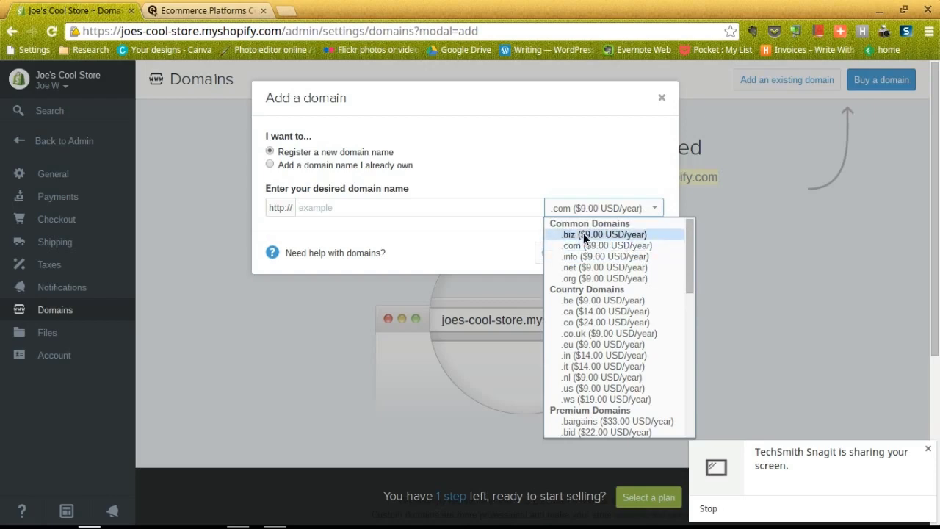
{"action": "left_click", "coordinate": [562, 172]}
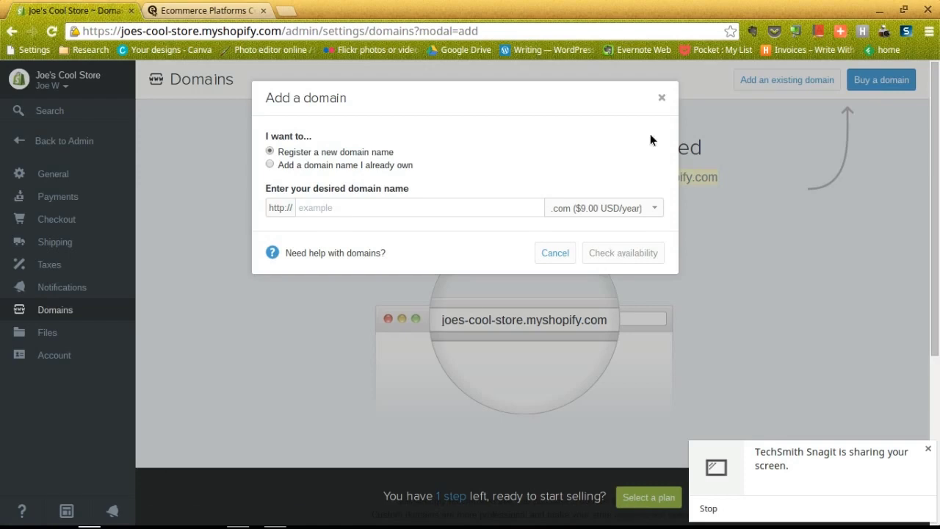
{"action": "left_click", "coordinate": [661, 102]}
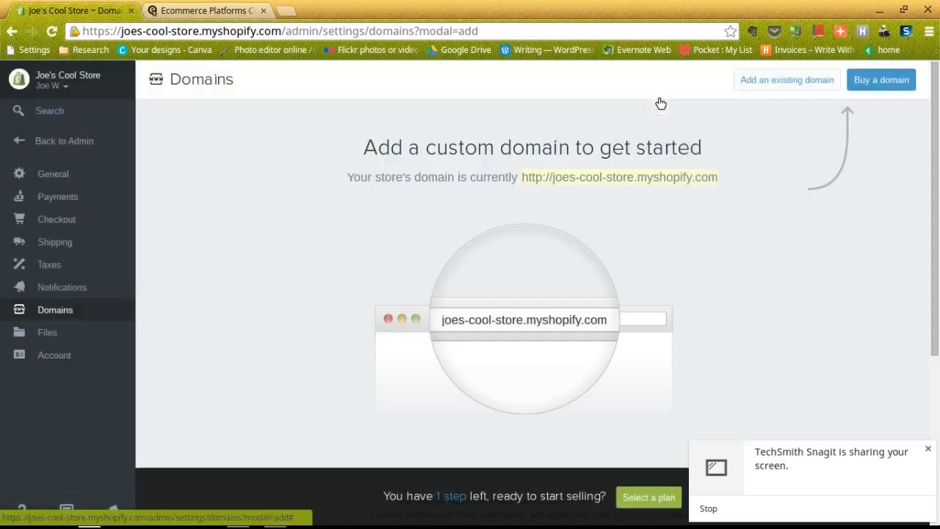
Go back to the admin, then browse shopify.com's Pricing page comparing Basic, Professional and Unlimited plans
{"action": "left_click", "coordinate": [69, 143]}
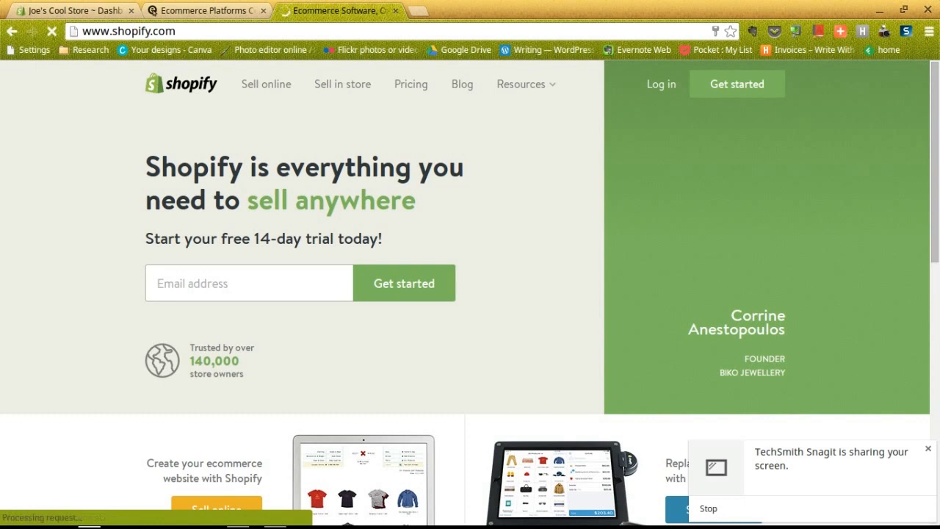
{"action": "left_click", "coordinate": [413, 86]}
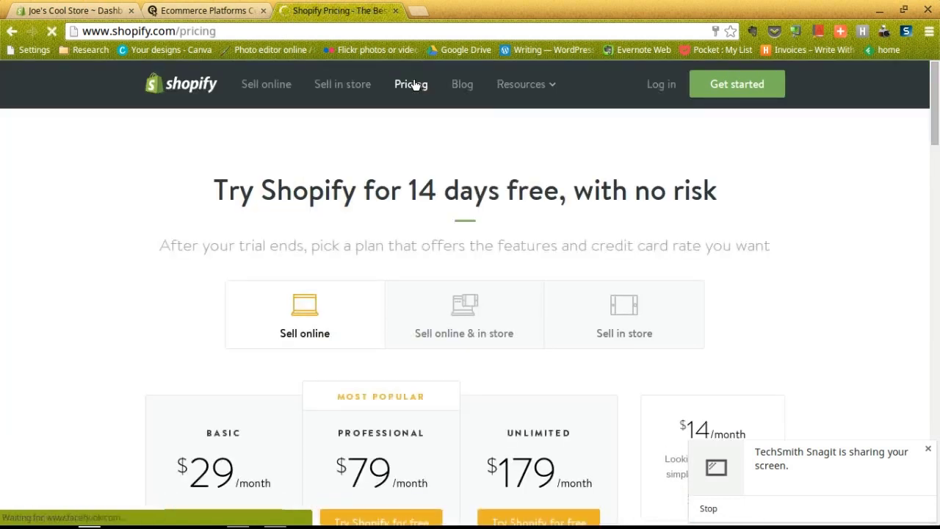
{"action": "scroll", "coordinate": [265, 298], "scroll_direction": "down", "scroll_amount": 2}
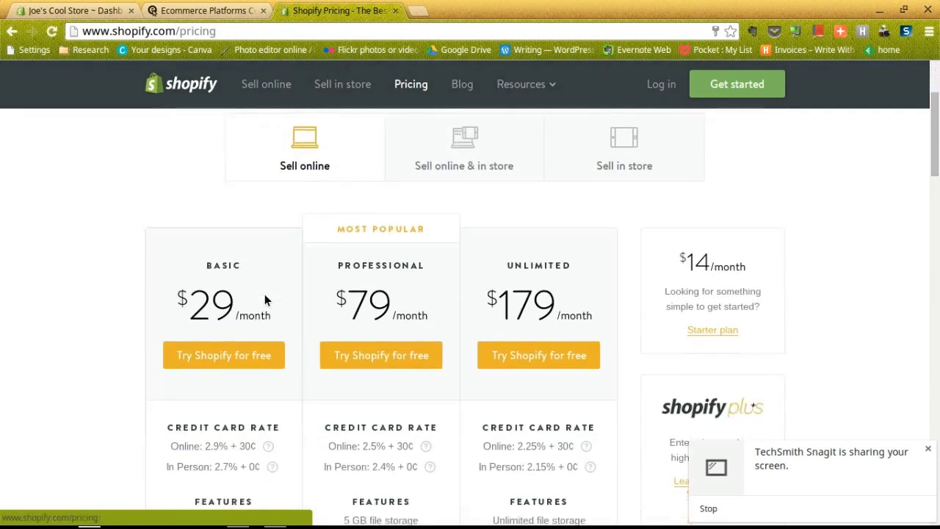
{"action": "scroll", "coordinate": [264, 299], "scroll_direction": "down", "scroll_amount": 1}
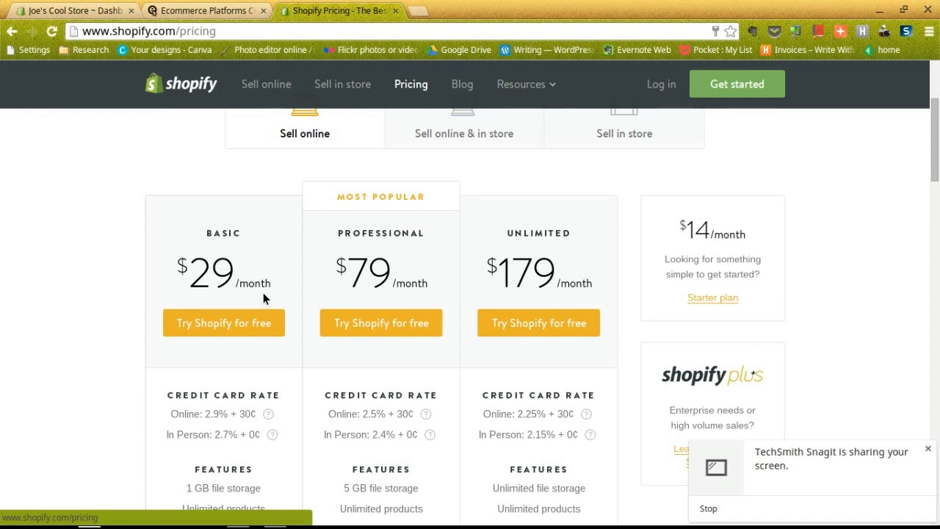
{"action": "scroll", "coordinate": [266, 294], "scroll_direction": "down", "scroll_amount": 1}
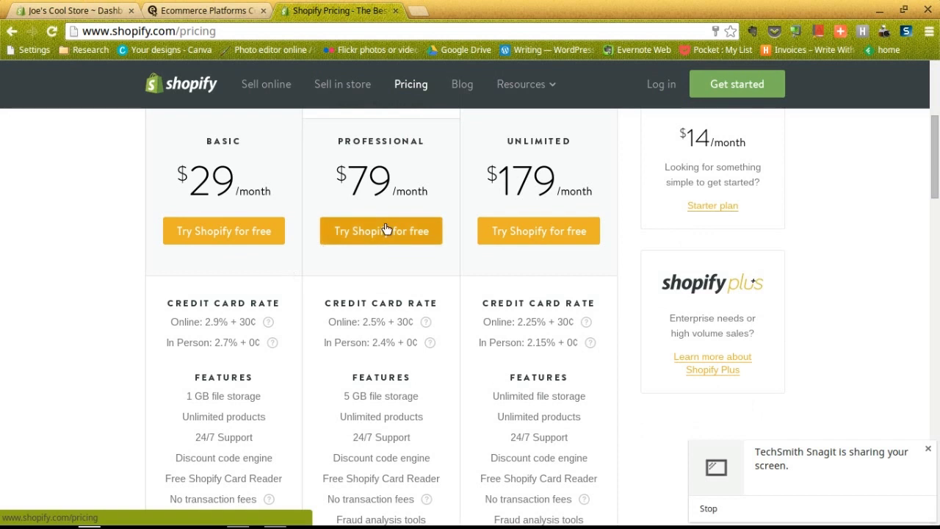
{"action": "scroll", "coordinate": [304, 208], "scroll_direction": "up", "scroll_amount": 1}
Close the Pricing tab and scroll the admin dashboard up to 'Next: set up a custom domain'
{"action": "left_click", "coordinate": [395, 10]}
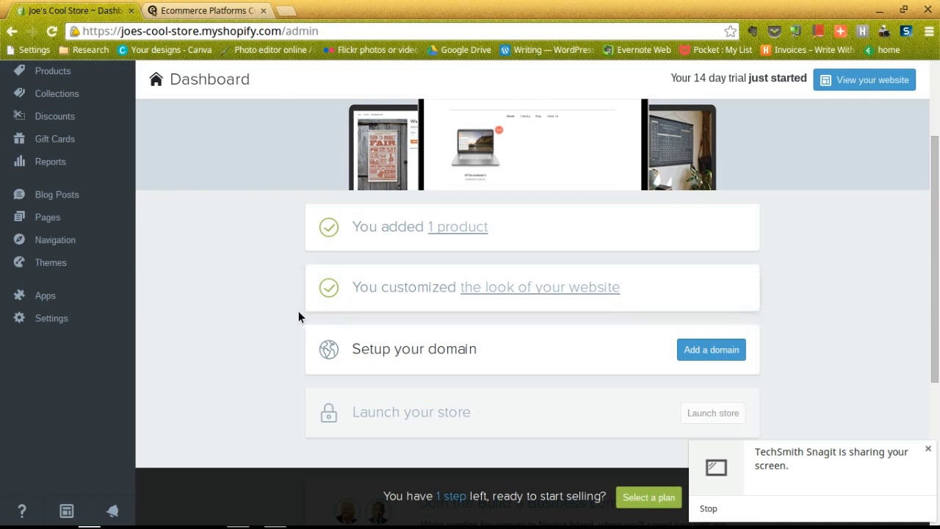
{"action": "scroll", "coordinate": [267, 314], "scroll_direction": "up", "scroll_amount": 2}
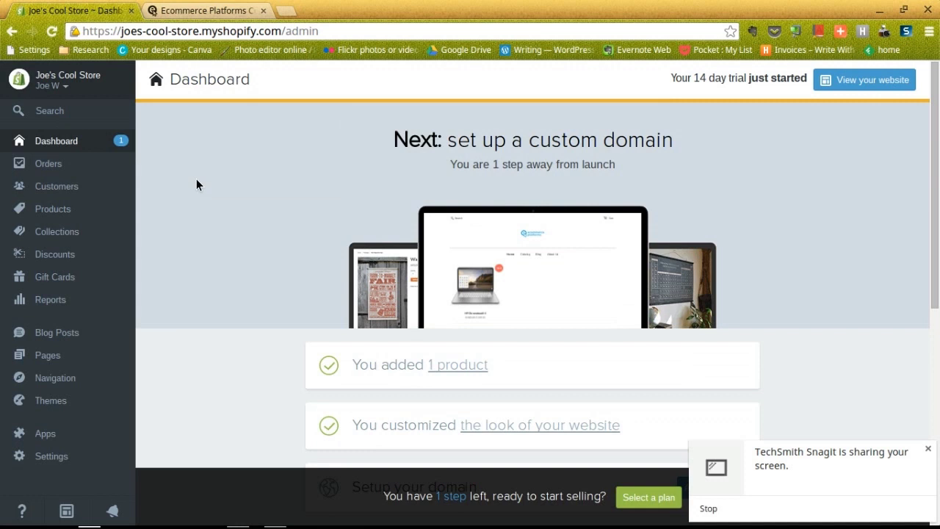
Open Settings > Payments and review the PayPal Express Checkout and Shopify Payments providers
{"action": "left_click", "coordinate": [62, 456]}
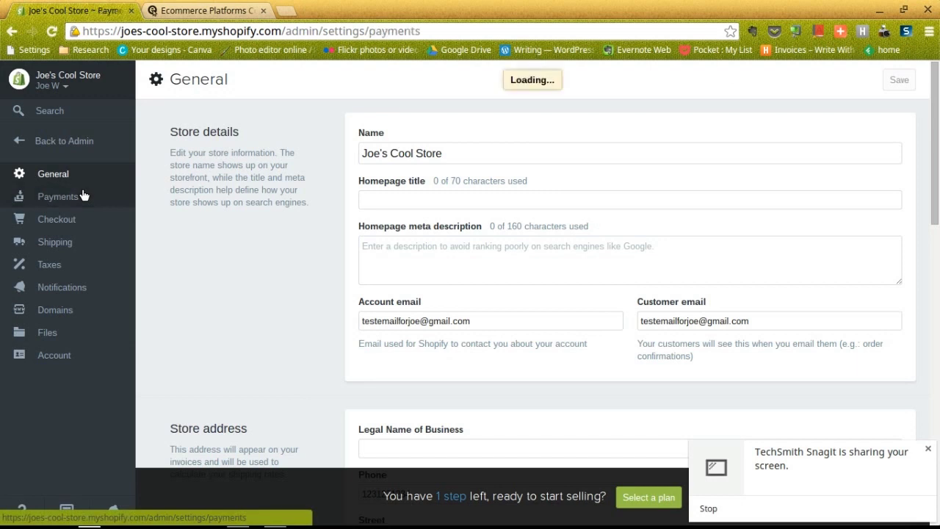
{"action": "left_click", "coordinate": [84, 195]}
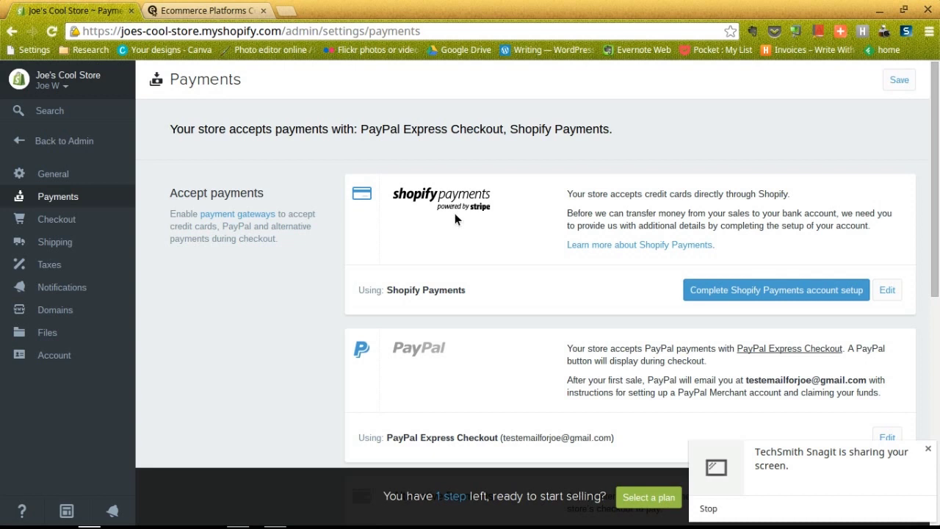
{"action": "scroll", "coordinate": [454, 218], "scroll_direction": "down", "scroll_amount": 1}
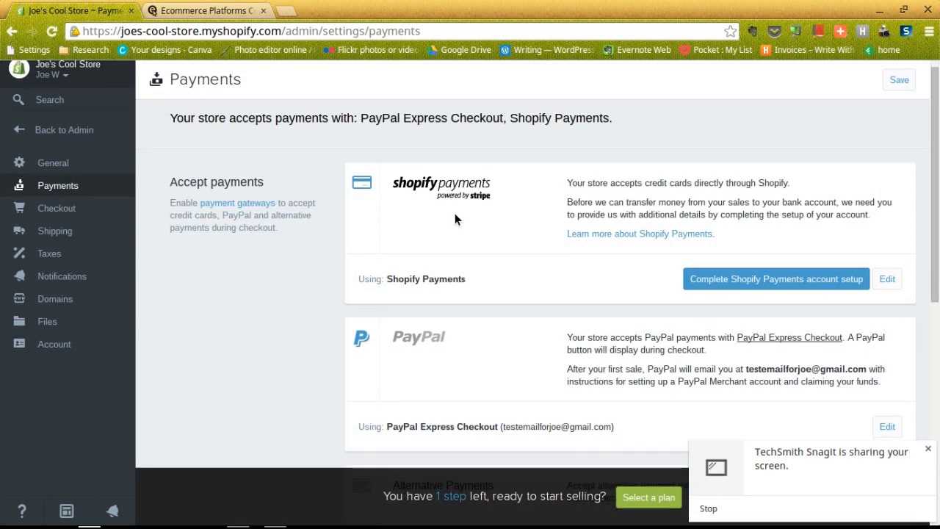
{"action": "scroll", "coordinate": [455, 218], "scroll_direction": "down", "scroll_amount": 3}
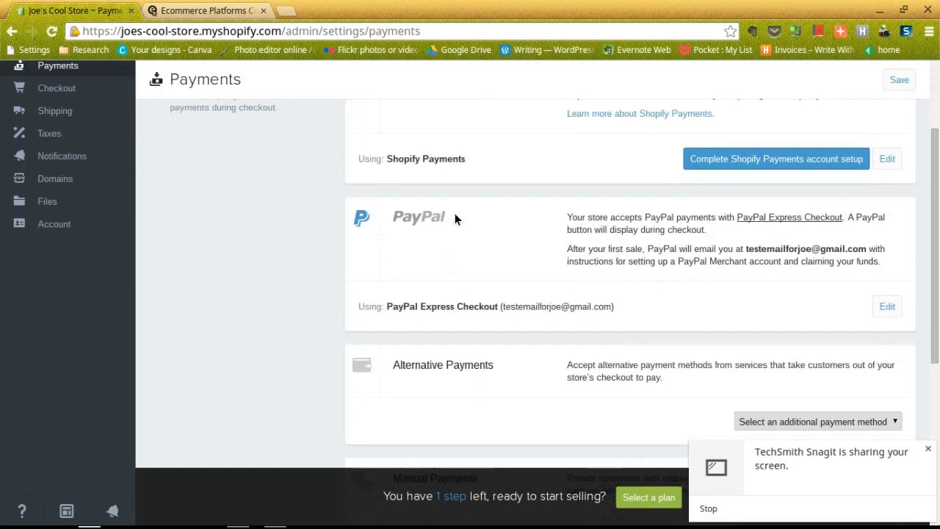
{"action": "scroll", "coordinate": [452, 218], "scroll_direction": "down", "scroll_amount": 3}
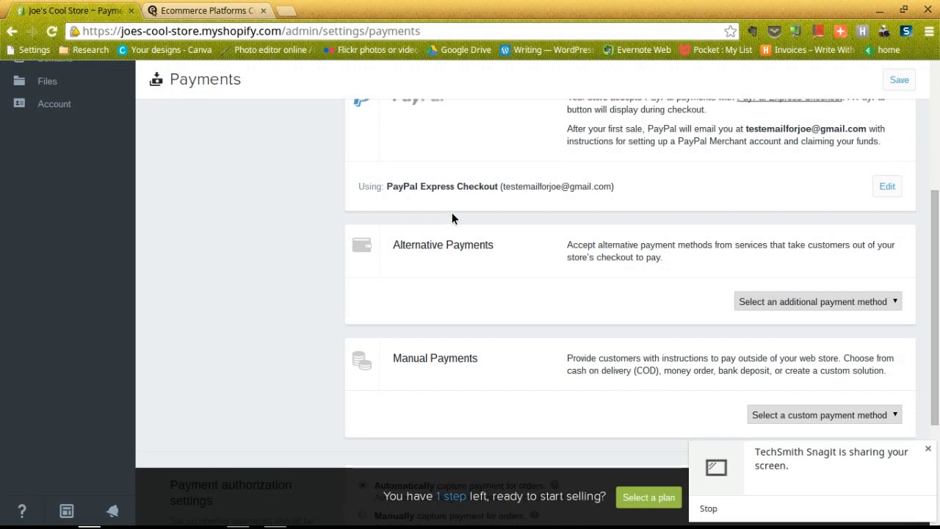
{"action": "scroll", "coordinate": [452, 213], "scroll_direction": "up", "scroll_amount": 5}
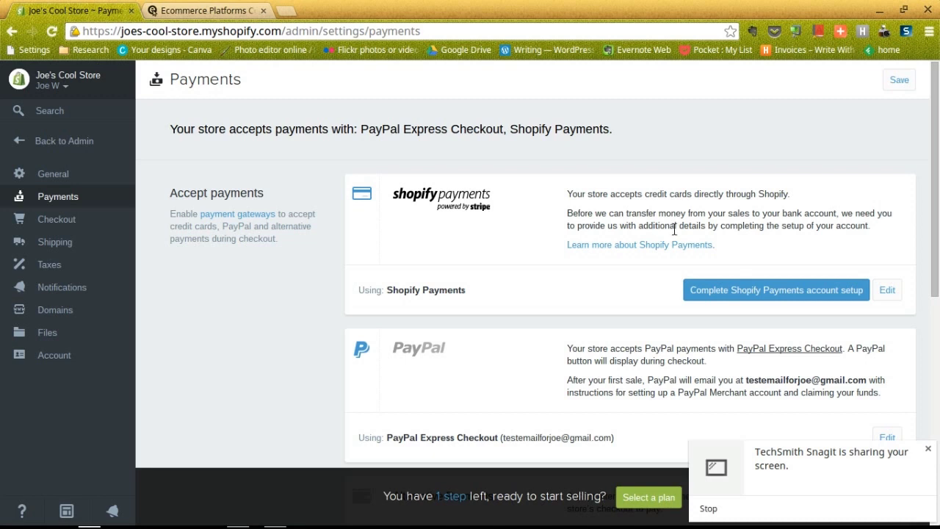
Start the Shopify Payments account setup with business type Individual / Sole Proprietorship
{"action": "left_click", "coordinate": [732, 294]}
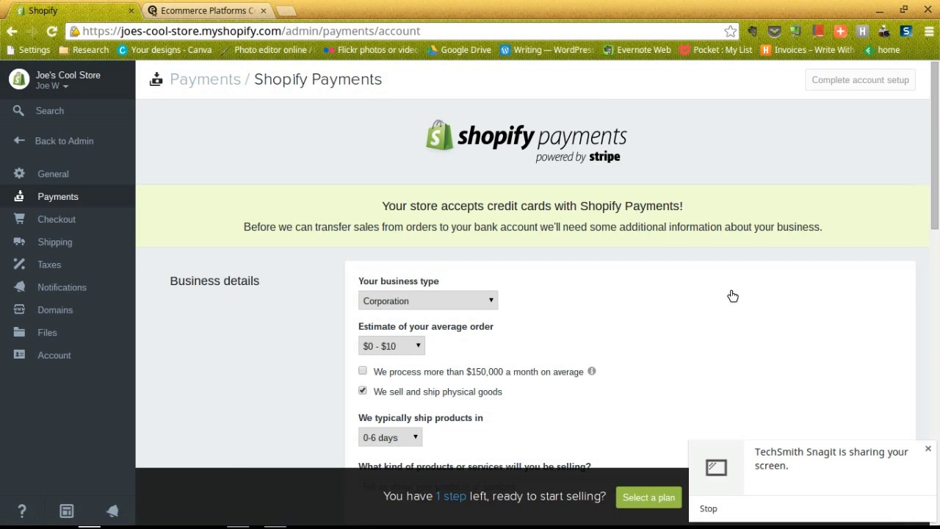
{"action": "scroll", "coordinate": [351, 241], "scroll_direction": "down", "scroll_amount": 2}
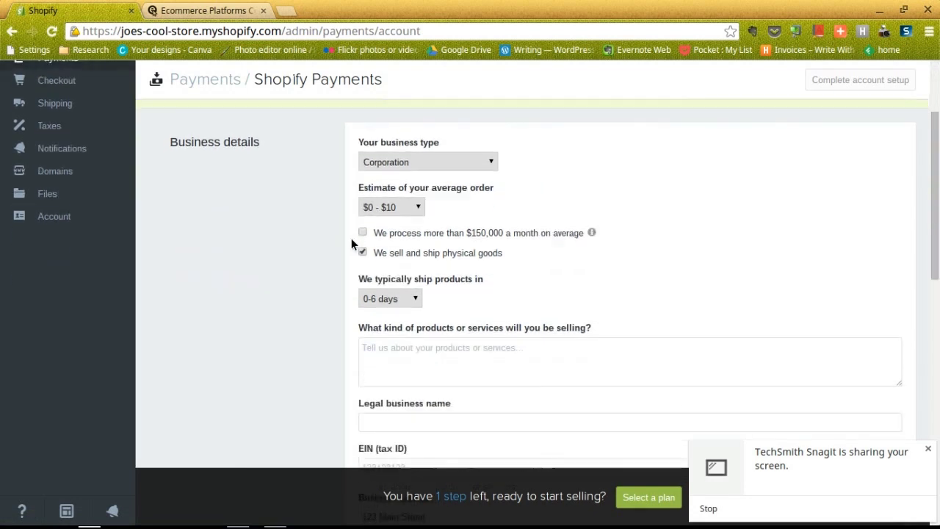
{"action": "left_click", "coordinate": [431, 164]}
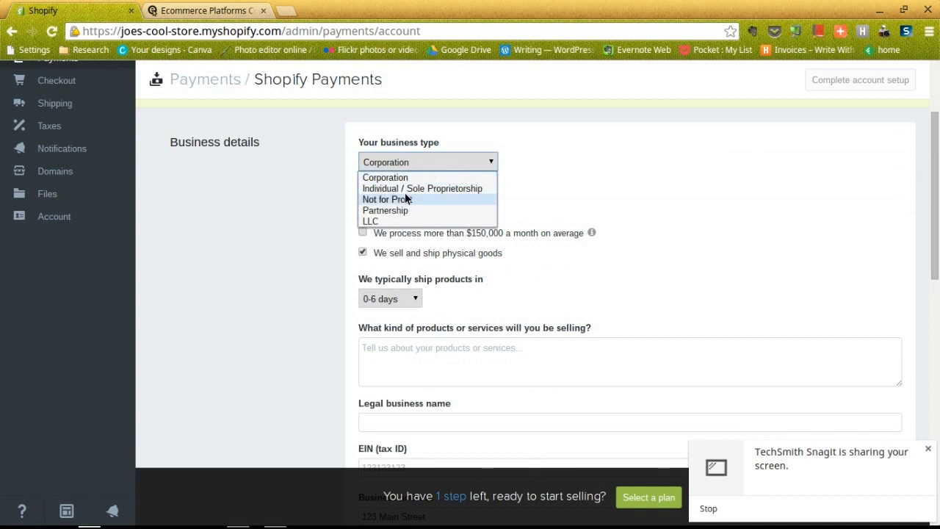
{"action": "left_click", "coordinate": [407, 191]}
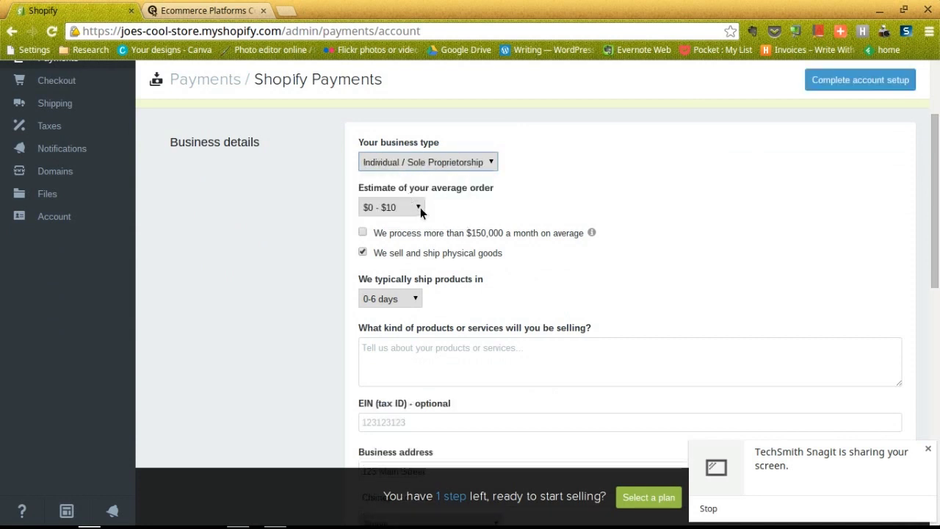
{"action": "scroll", "coordinate": [420, 208], "scroll_direction": "down", "scroll_amount": 2}
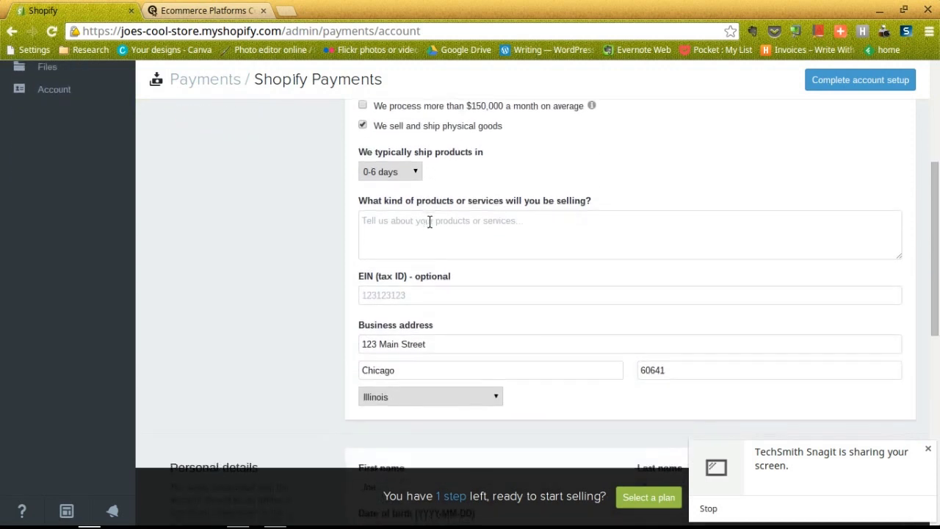
{"action": "scroll", "coordinate": [429, 226], "scroll_direction": "down", "scroll_amount": 5}
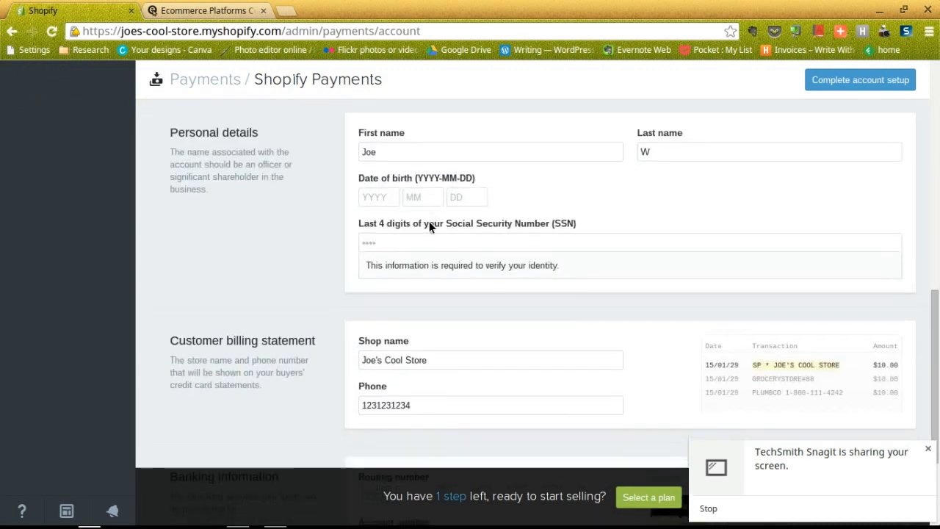
{"action": "scroll", "coordinate": [429, 227], "scroll_direction": "down", "scroll_amount": 3}
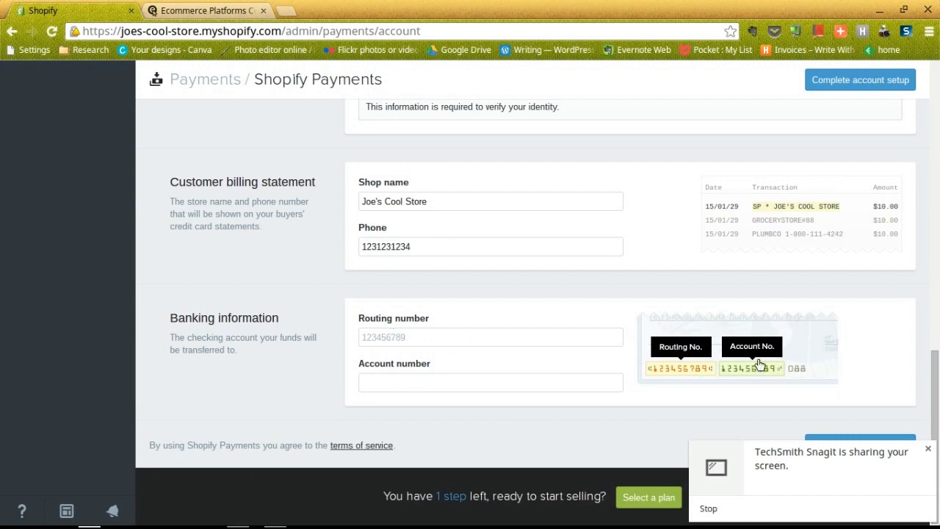
{"action": "scroll", "coordinate": [602, 328], "scroll_direction": "up", "scroll_amount": 4}
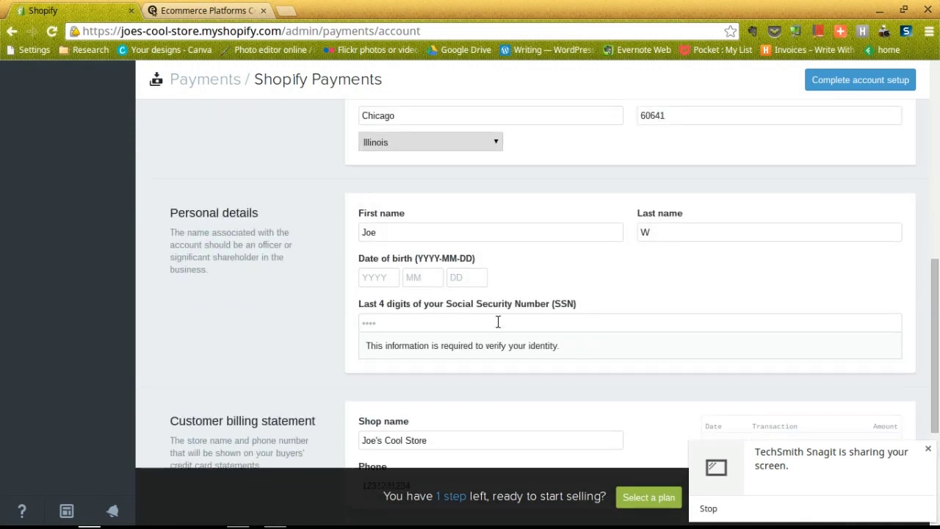
{"action": "scroll", "coordinate": [497, 322], "scroll_direction": "up", "scroll_amount": 8}
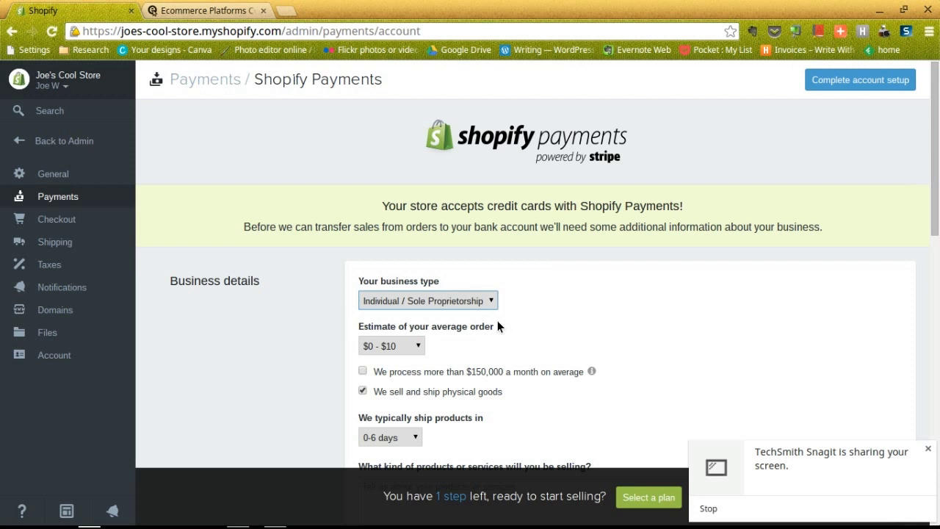
Submit the account details, review the 7 errors listed, and return to the admin dashboard
{"action": "left_click", "coordinate": [844, 82]}
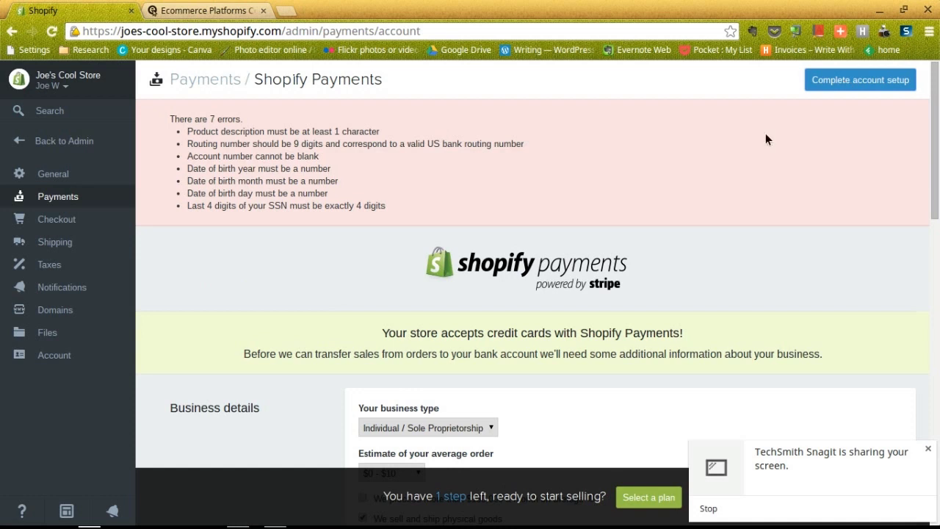
{"action": "scroll", "coordinate": [506, 228], "scroll_direction": "down", "scroll_amount": 5}
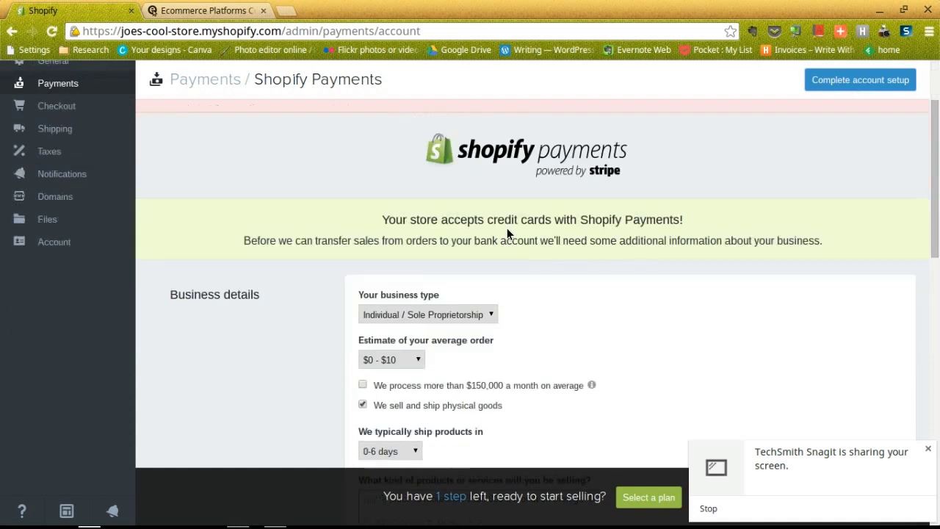
{"action": "scroll", "coordinate": [504, 231], "scroll_direction": "up", "scroll_amount": 5}
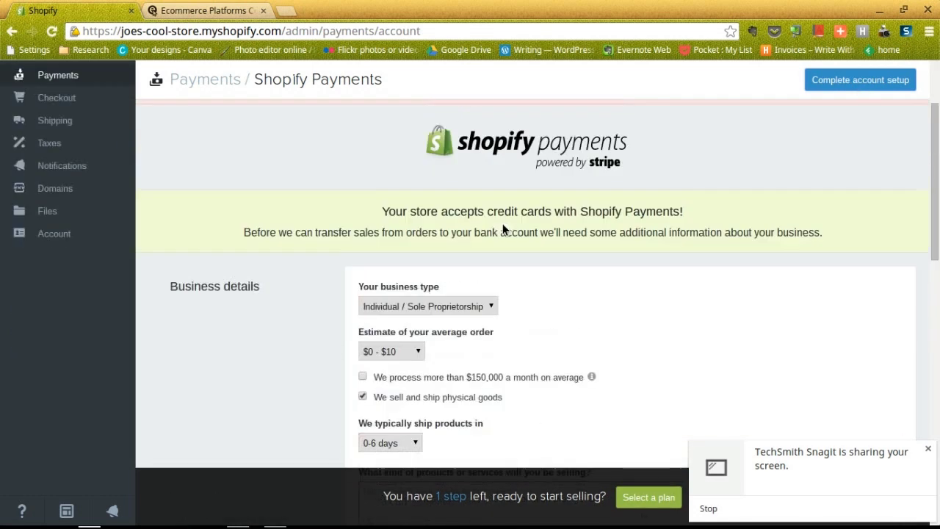
{"action": "left_click", "coordinate": [77, 141]}
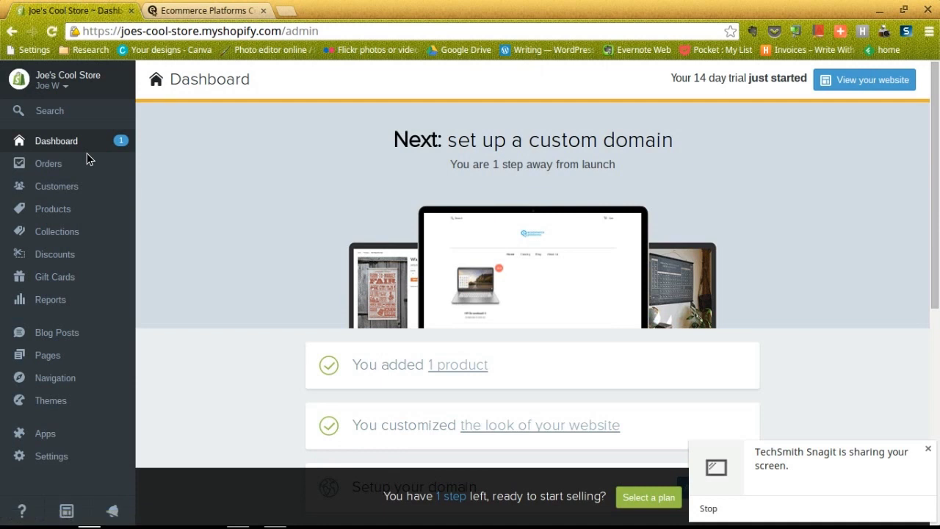
Scroll the dashboard checklist to review the pending domain setup and store launch steps
{"action": "scroll", "coordinate": [293, 192], "scroll_direction": "down", "scroll_amount": 2}
{"action": "scroll", "coordinate": [293, 196], "scroll_direction": "down", "scroll_amount": 1}
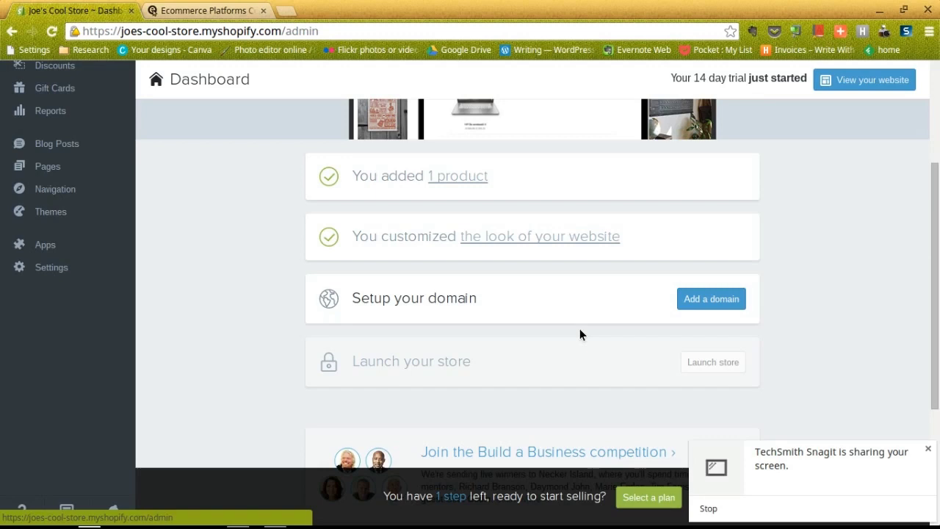
{"action": "scroll", "coordinate": [243, 244], "scroll_direction": "up", "scroll_amount": 2}
{"action": "scroll", "coordinate": [243, 244], "scroll_direction": "up", "scroll_amount": 1}
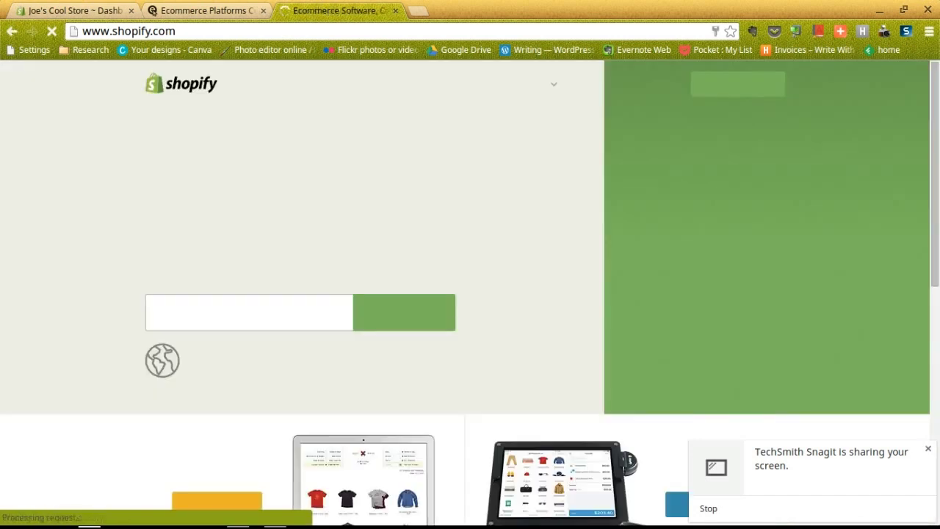
Go to the Shopify App Store from the Resources menu
{"action": "left_click", "coordinate": [553, 82]}
{"action": "mouse_move", "coordinate": [553, 87]}
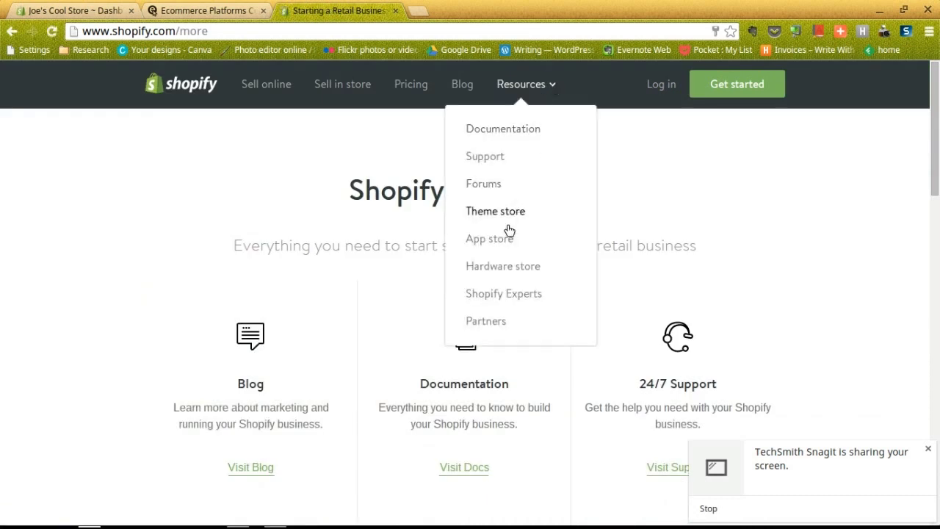
{"action": "left_click", "coordinate": [494, 240]}
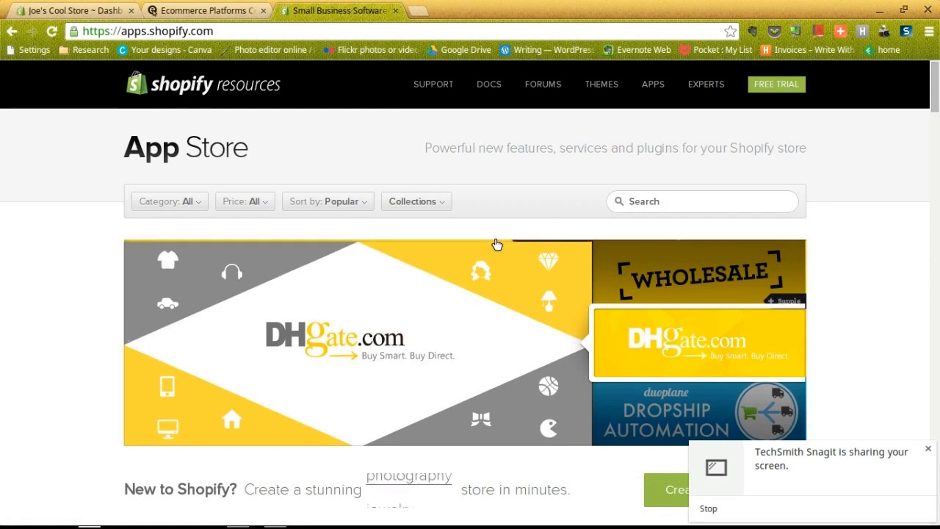
Browse the marketing, sales and shipping app categories, then go back to the Resources page
{"action": "scroll", "coordinate": [453, 210], "scroll_direction": "down", "scroll_amount": 5}
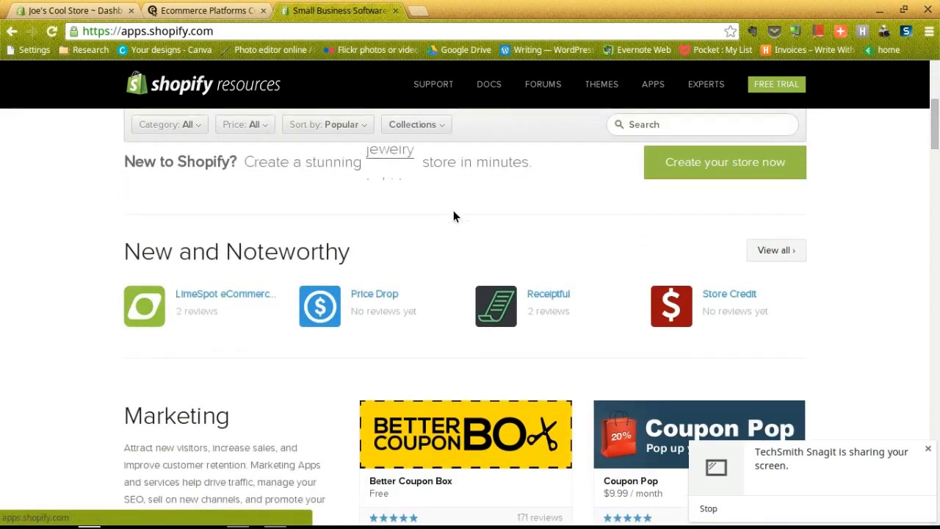
{"action": "scroll", "coordinate": [453, 213], "scroll_direction": "down", "scroll_amount": 1}
{"action": "scroll", "coordinate": [453, 213], "scroll_direction": "down", "scroll_amount": 2}
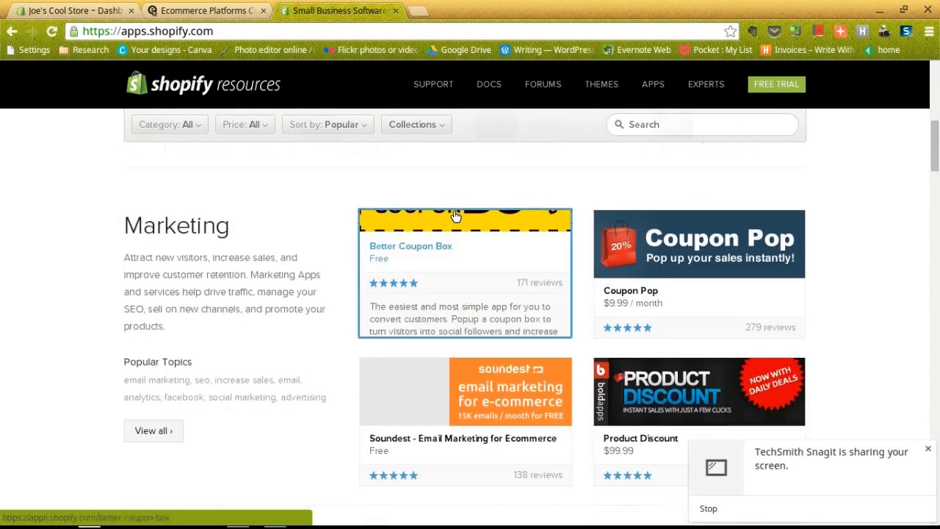
{"action": "scroll", "coordinate": [537, 261], "scroll_direction": "down", "scroll_amount": 3}
{"action": "scroll", "coordinate": [536, 257], "scroll_direction": "down", "scroll_amount": 1}
{"action": "scroll", "coordinate": [221, 254], "scroll_direction": "down", "scroll_amount": 3}
{"action": "scroll", "coordinate": [243, 250], "scroll_direction": "down", "scroll_amount": 5}
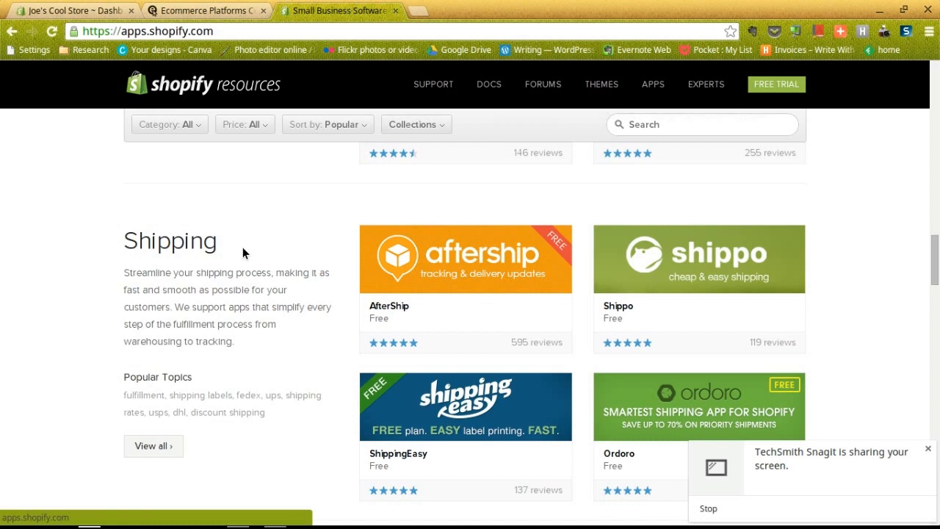
{"action": "scroll", "coordinate": [283, 260], "scroll_direction": "up", "scroll_amount": 8}
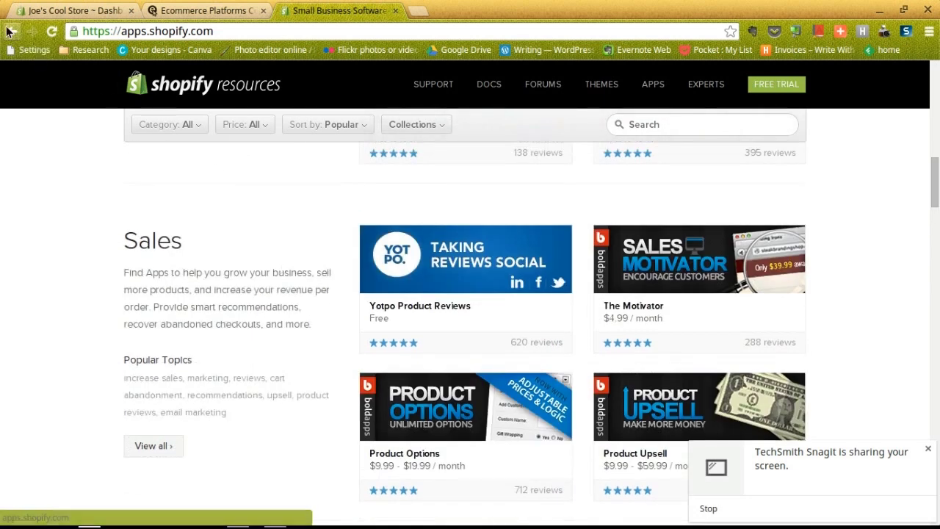
{"action": "left_click", "coordinate": [9, 31]}
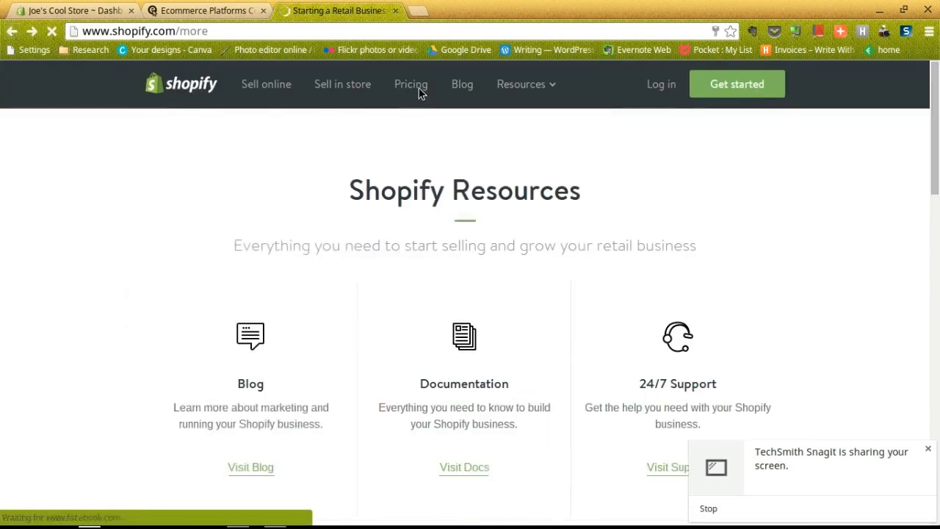
Open docs.shopify.com and scroll through the Manual, POS, themes and apps guides, returning to the top
{"action": "left_click", "coordinate": [551, 87]}
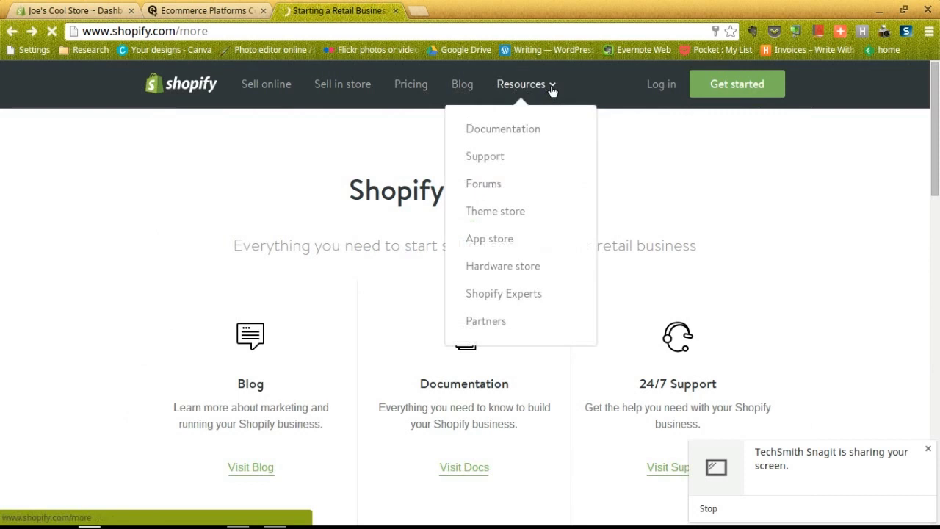
{"action": "left_click", "coordinate": [524, 130]}
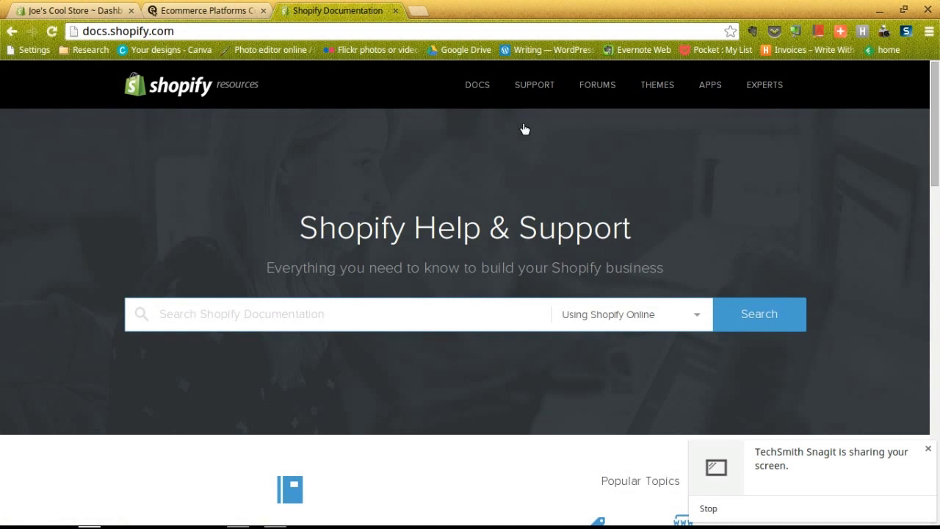
{"action": "scroll", "coordinate": [504, 172], "scroll_direction": "down", "scroll_amount": 4}
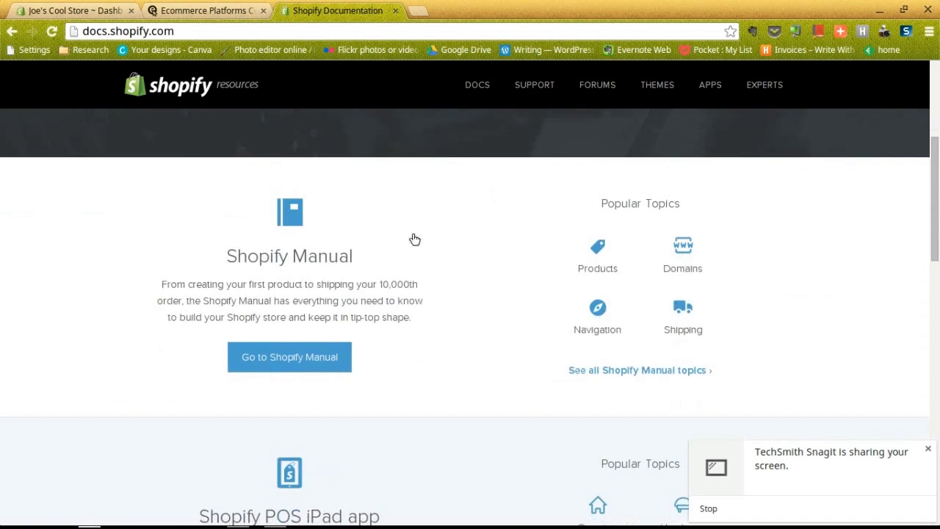
{"action": "scroll", "coordinate": [304, 254], "scroll_direction": "down", "scroll_amount": 3}
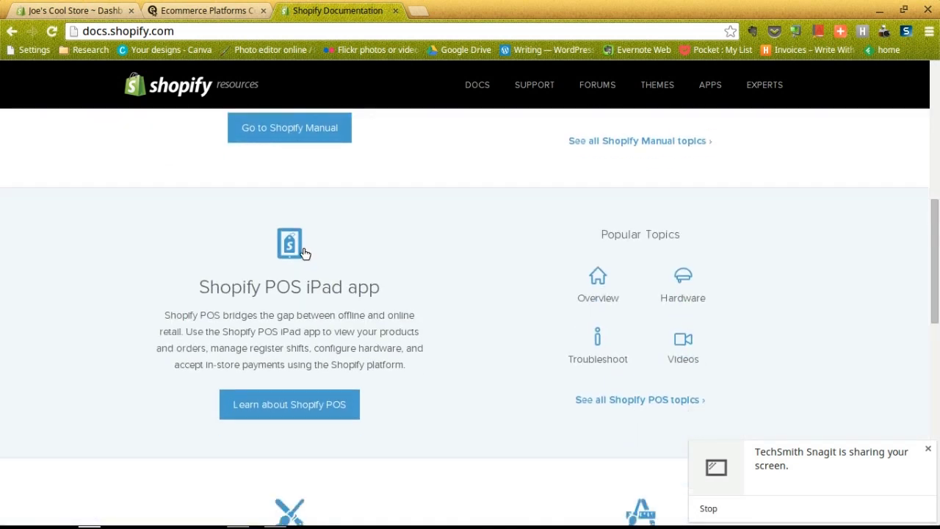
{"action": "scroll", "coordinate": [303, 251], "scroll_direction": "down", "scroll_amount": 1}
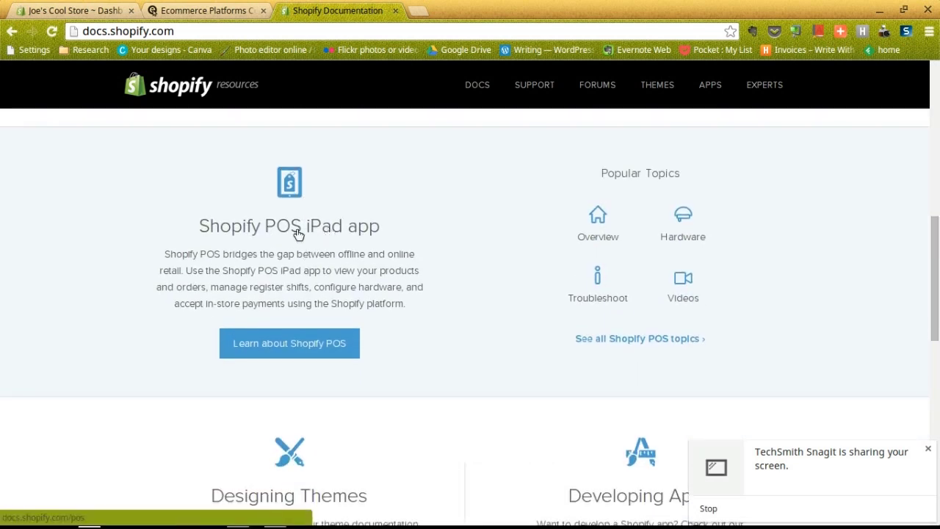
{"action": "scroll", "coordinate": [374, 233], "scroll_direction": "down", "scroll_amount": 3}
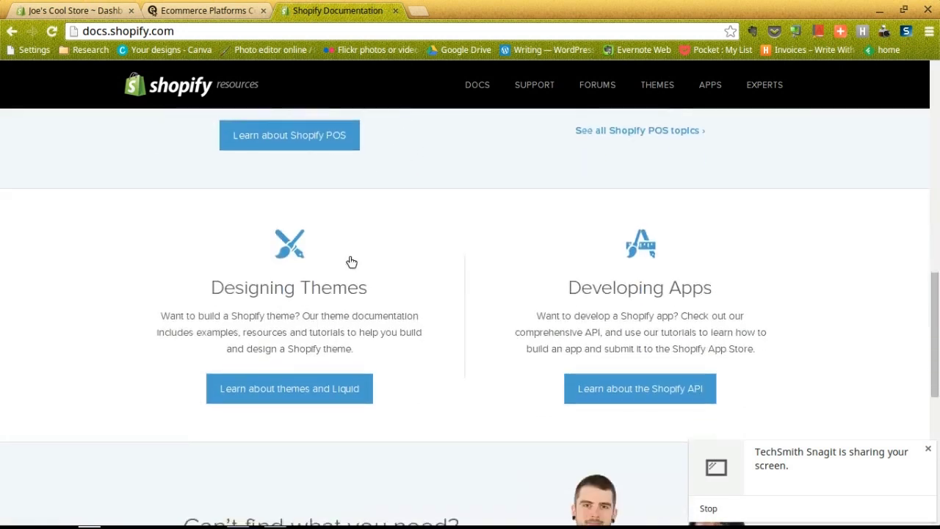
{"action": "scroll", "coordinate": [636, 286], "scroll_direction": "down", "scroll_amount": 2}
{"action": "scroll", "coordinate": [551, 260], "scroll_direction": "up", "scroll_amount": 7}
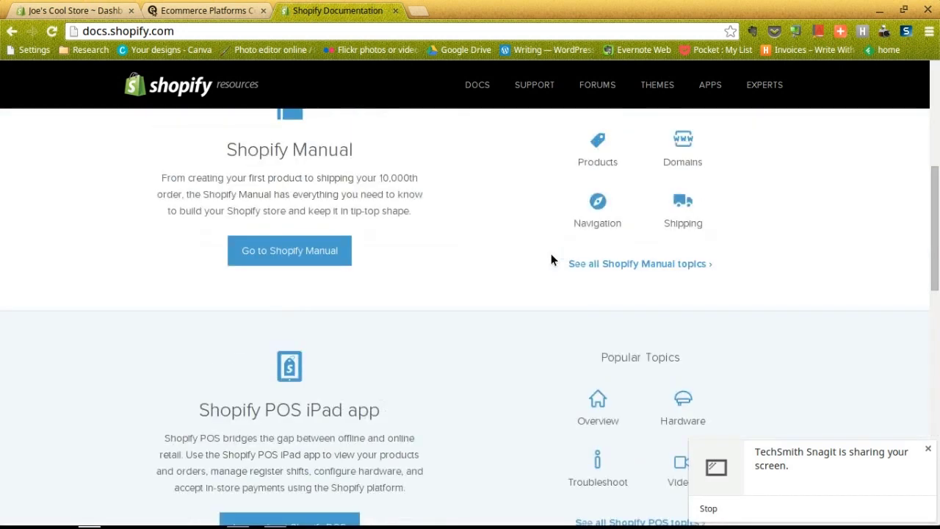
{"action": "scroll", "coordinate": [551, 260], "scroll_direction": "up", "scroll_amount": 2}
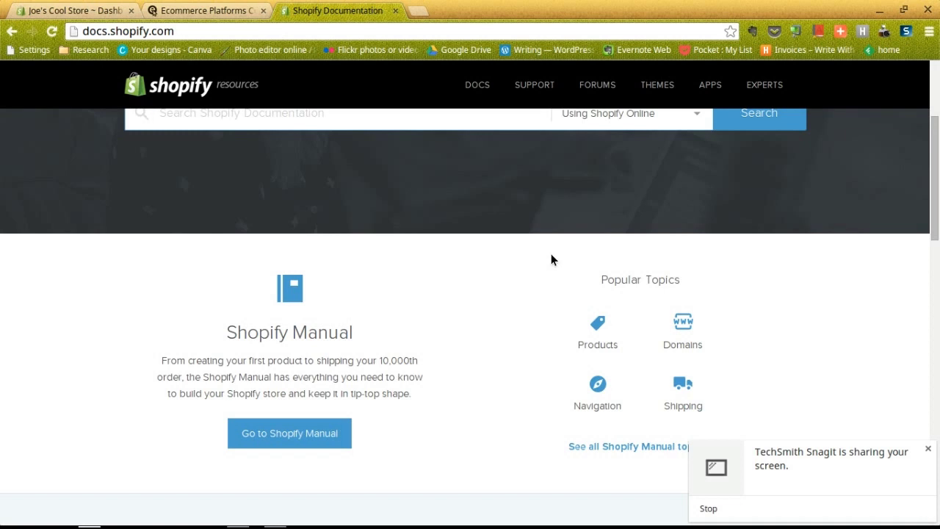
{"action": "scroll", "coordinate": [551, 259], "scroll_direction": "up", "scroll_amount": 3}
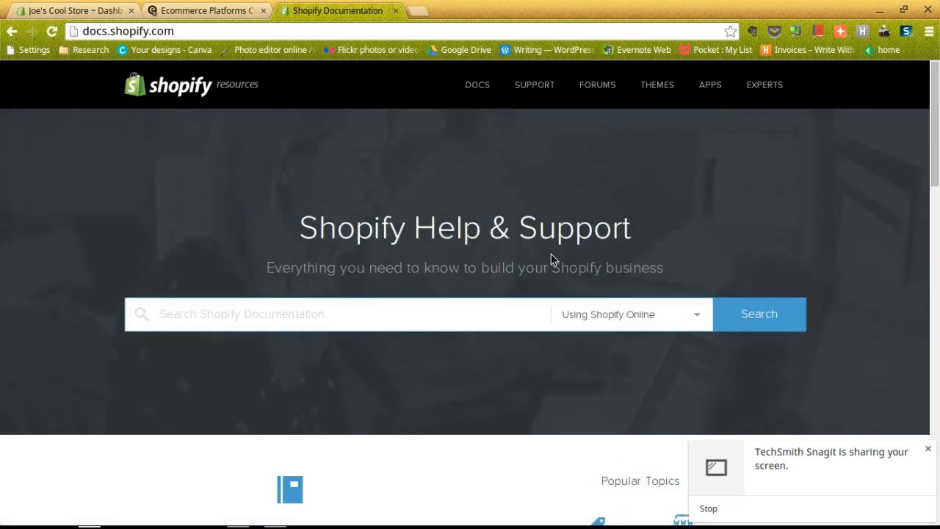